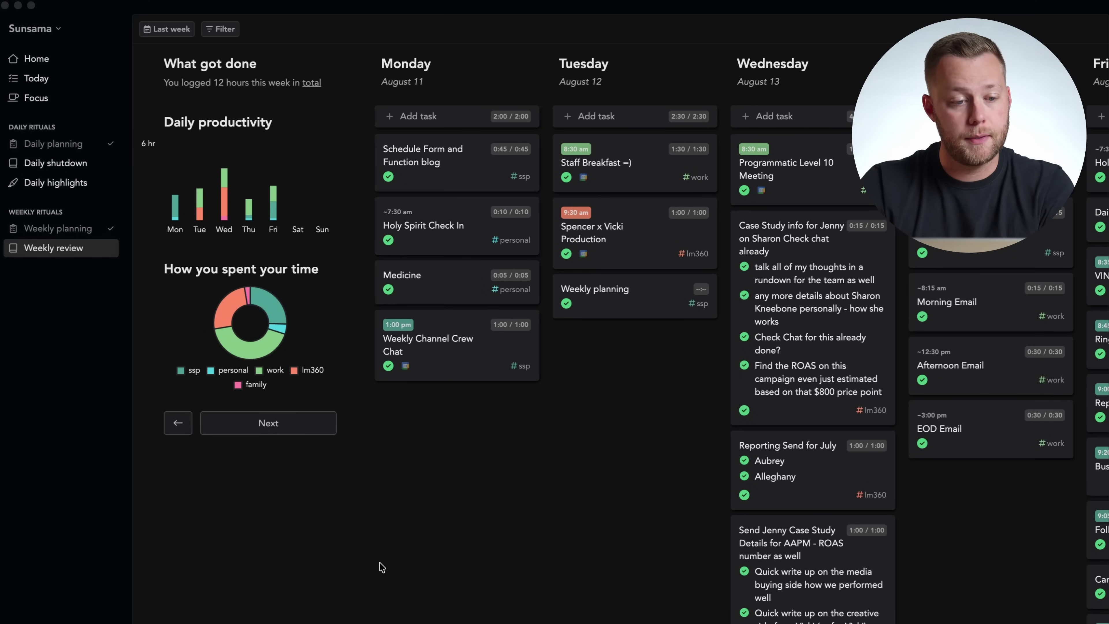
# - Open the Home board reset to today, Tuesday August 19, and drag a task toward another day
pyautogui.hscroll(10, 520, 520)
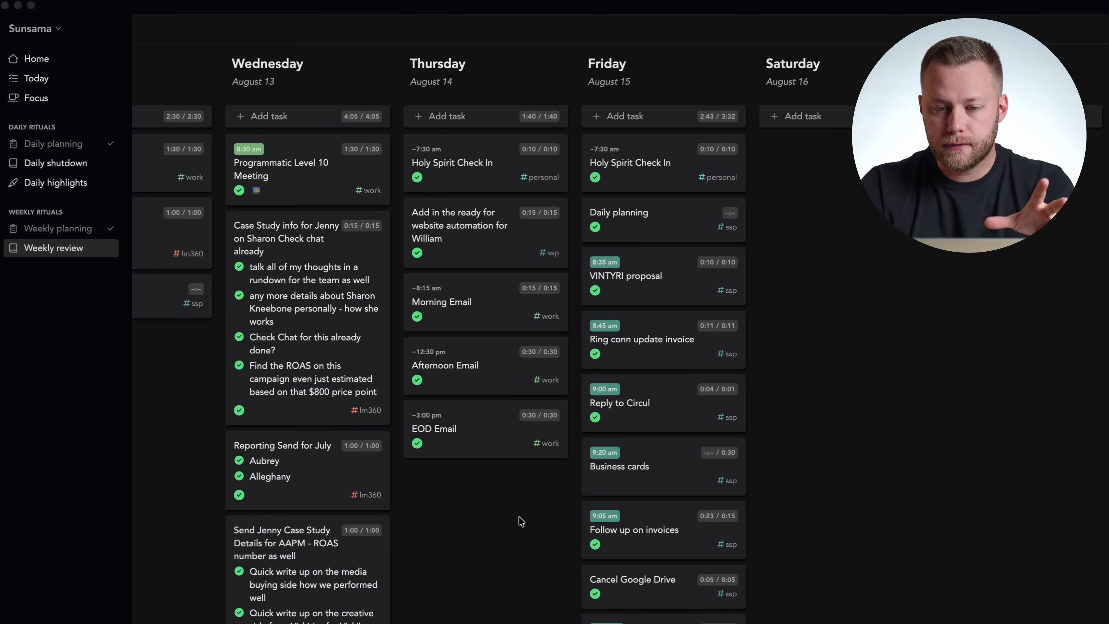
pyautogui.hscroll(-10, 520, 520)
pyautogui.hscroll(-2, 521, 521)
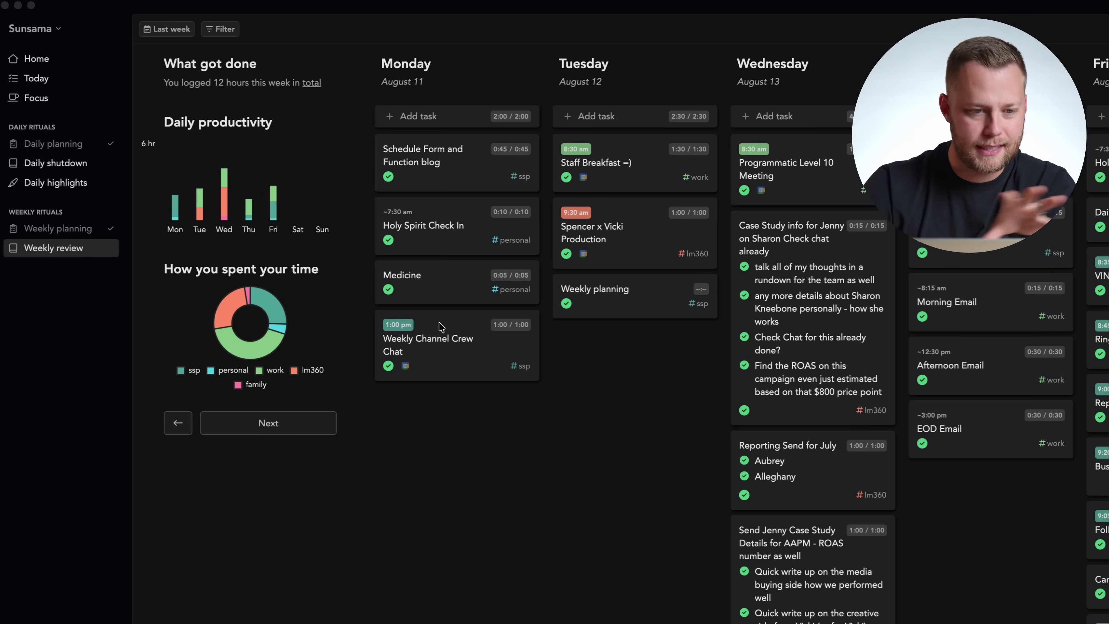
pyautogui.click(57, 61)
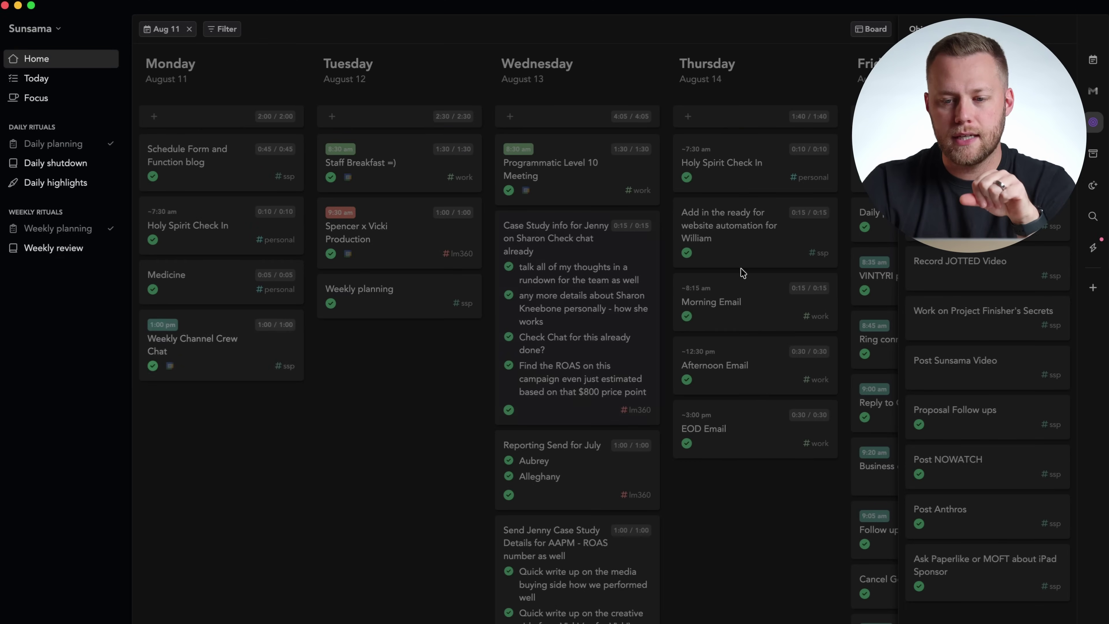
pyautogui.click(189, 30)
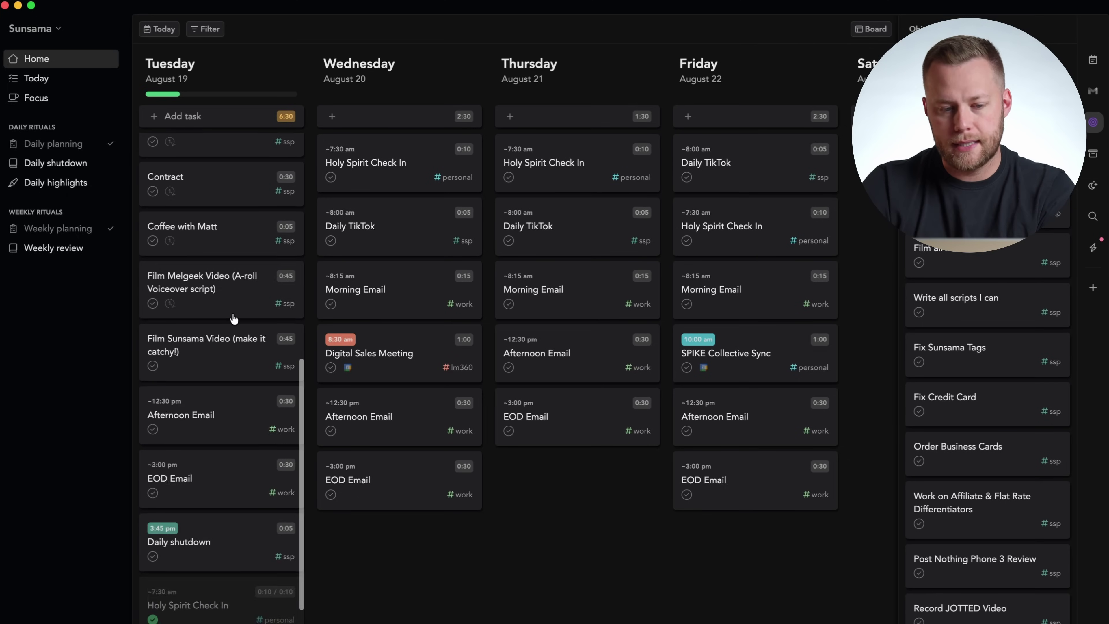
pyautogui.moveTo(236, 279)
pyautogui.mouseDown()
pyautogui.moveTo(393, 284)
pyautogui.moveTo(246, 287)
pyautogui.moveTo(240, 258)
pyautogui.moveTo(240, 275)
pyautogui.mouseUp()
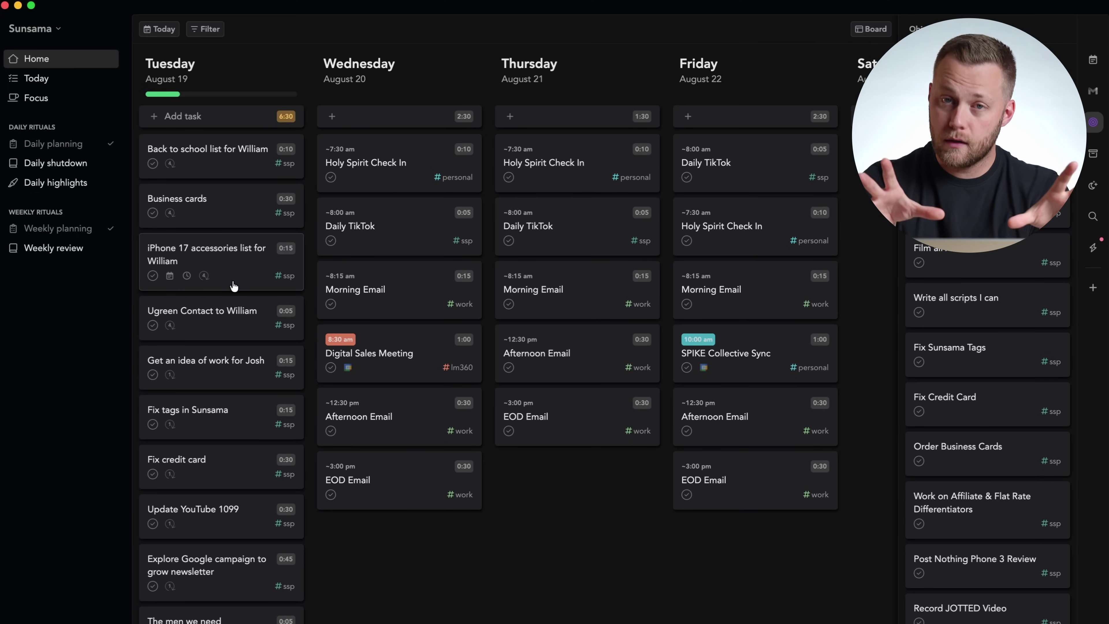
# - Return to the multi-day Home board with today's calendar shown beside the tasks
pyautogui.click(77, 79)
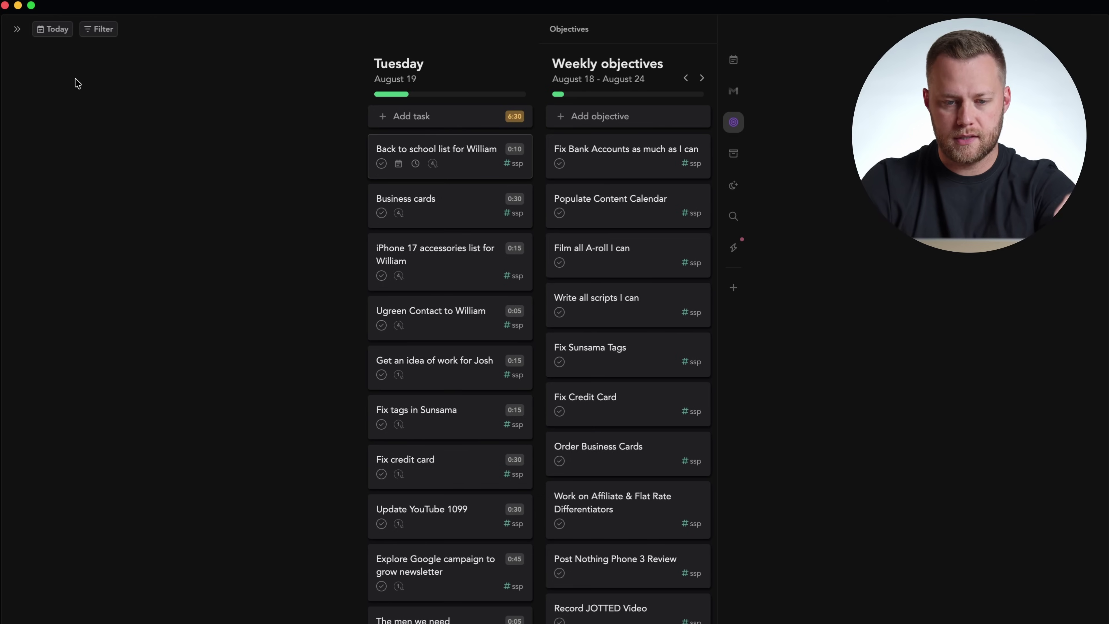
pyautogui.click(18, 30)
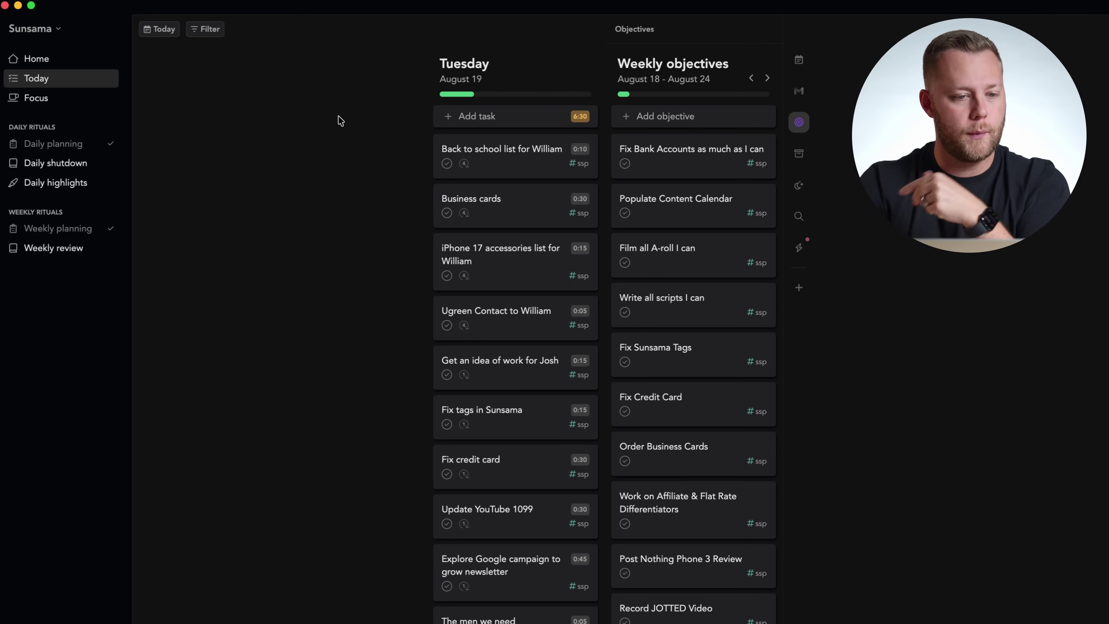
pyautogui.click(87, 58)
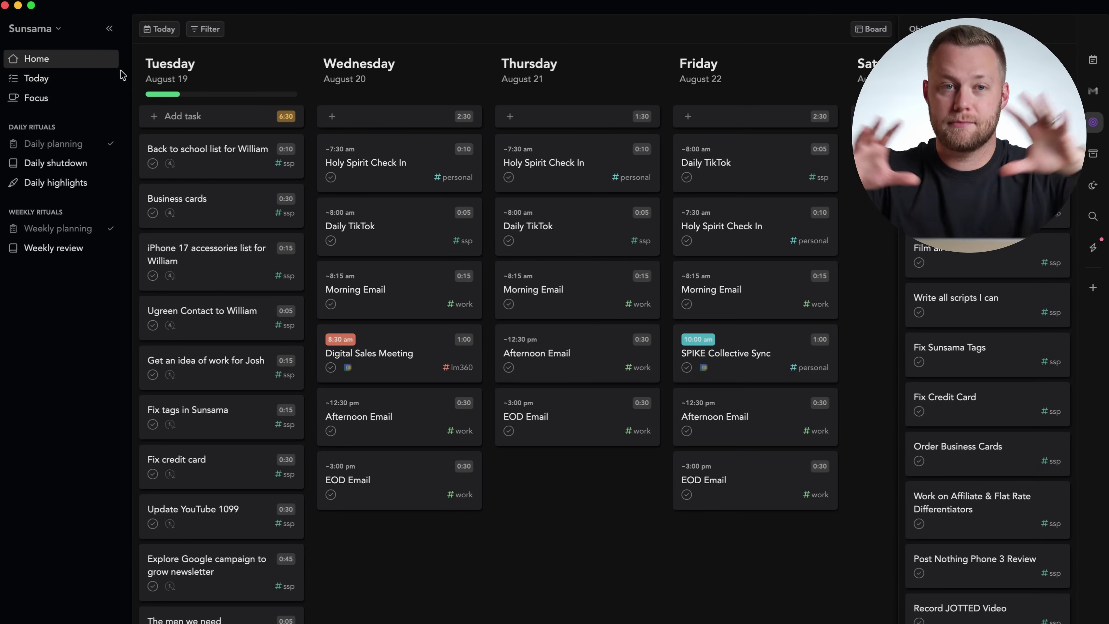
pyautogui.click(1093, 60)
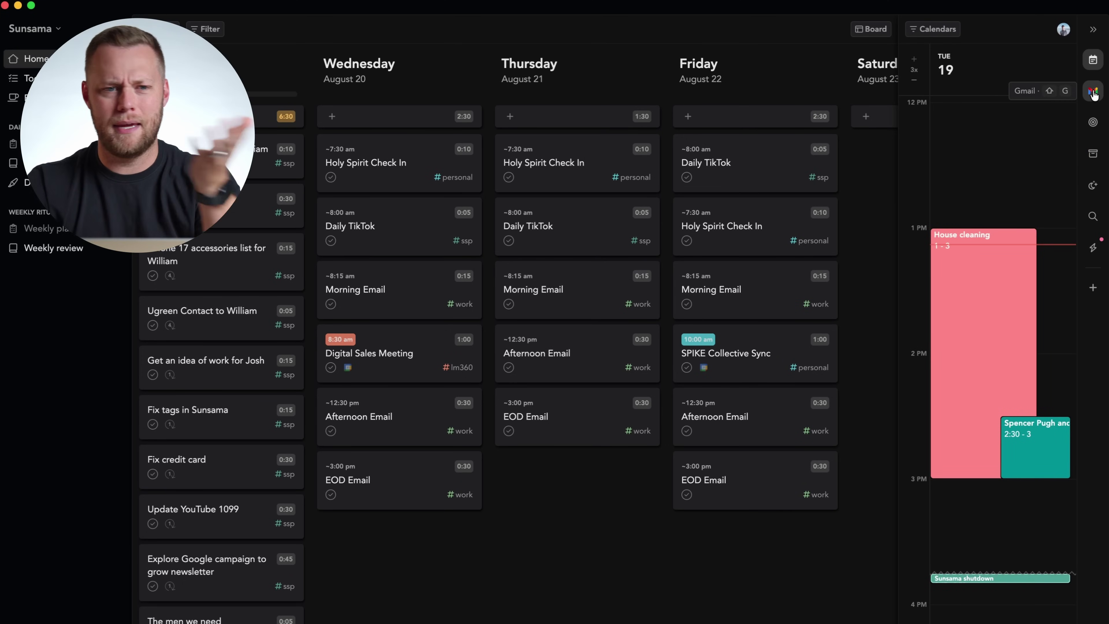
# - Swap the side panel from the calendar to weekly objectives, then to the empty Backlog
pyautogui.click(1093, 122)
pyautogui.click(1093, 152)
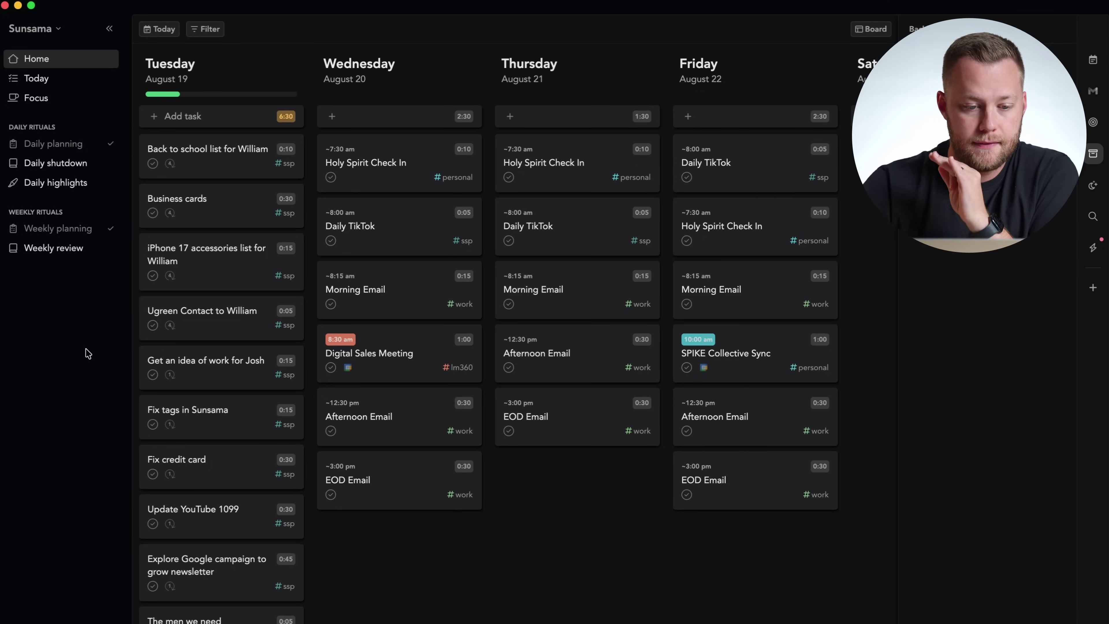
# - Inspect the Business cards task and its channel list, keep it in #ssp, then start Weekly review
pyautogui.click(235, 211)
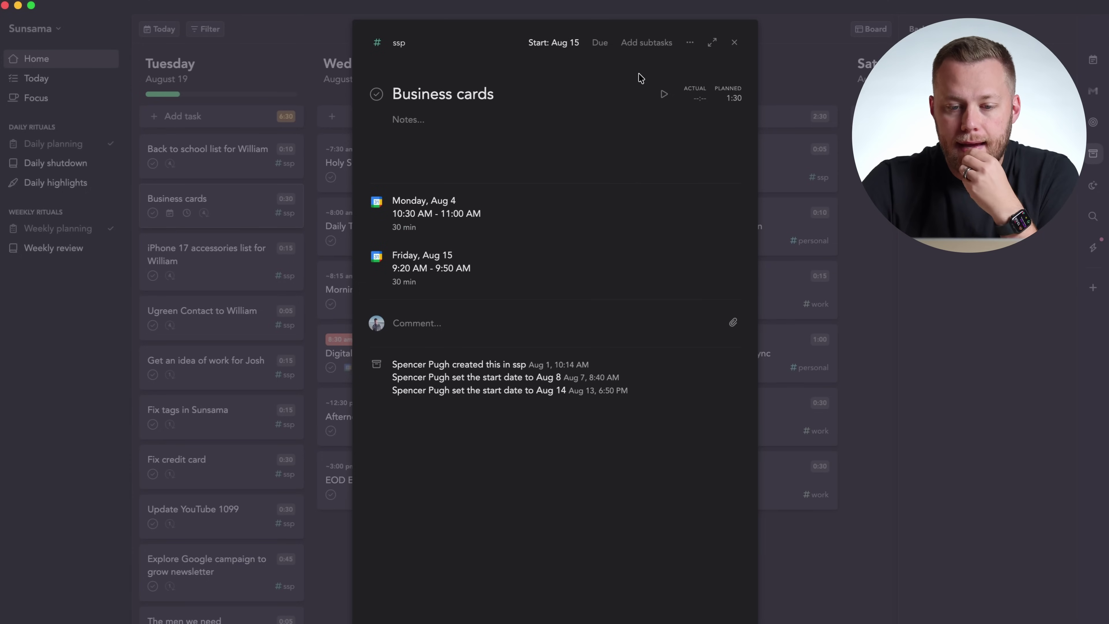
pyautogui.click(388, 45)
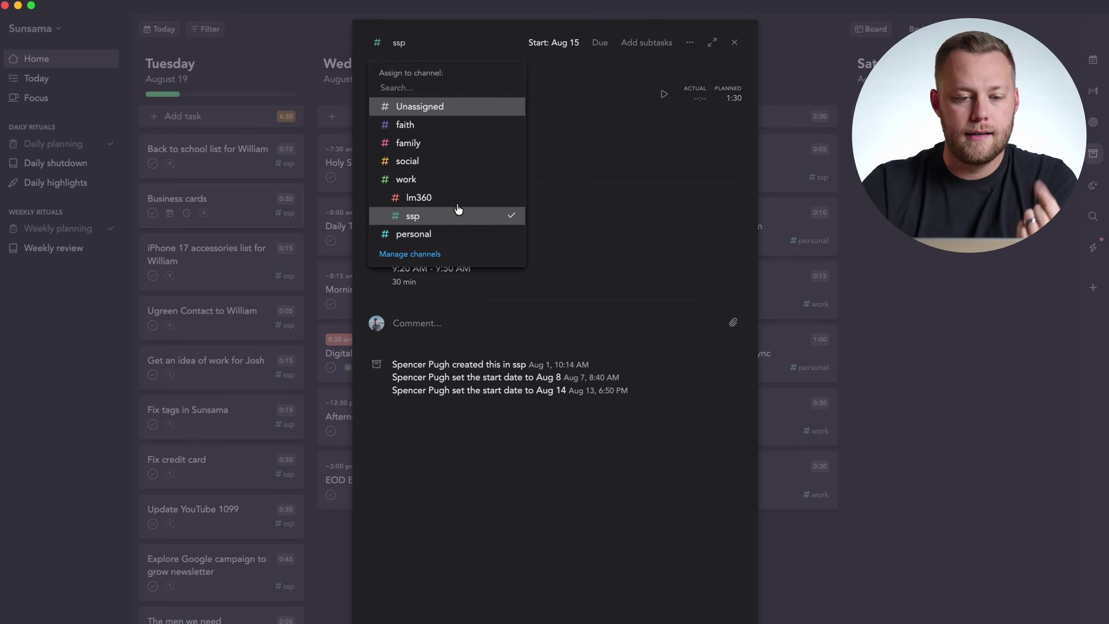
pyautogui.click(399, 47)
pyautogui.click(78, 313)
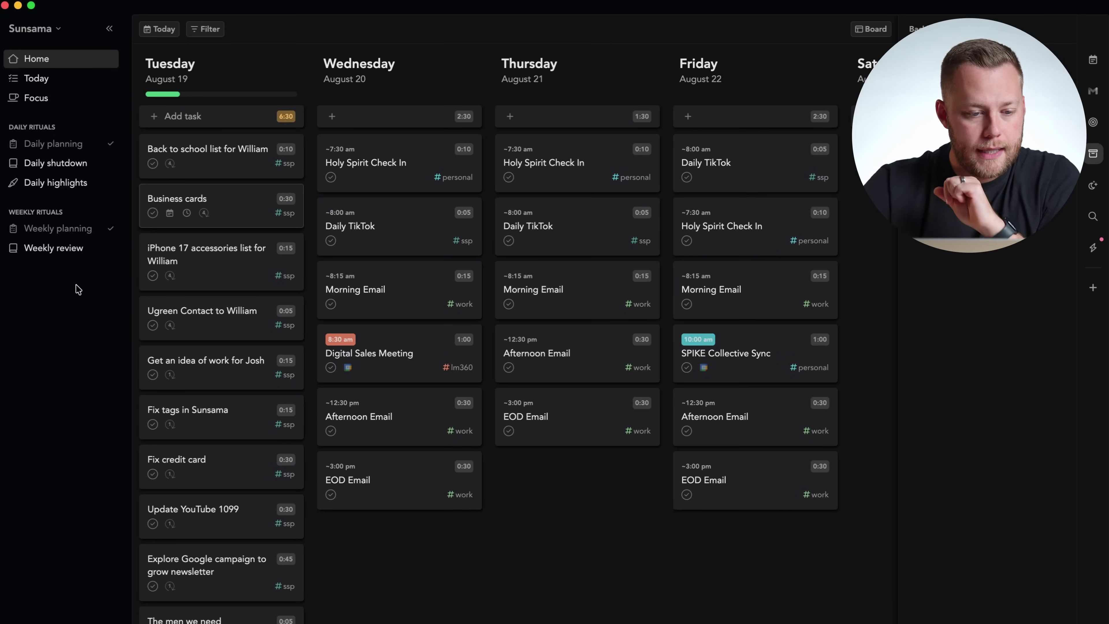
pyautogui.click(63, 249)
# - Advance to What got done and browse last week's charts and completed tasks from August 11
pyautogui.click(292, 281)
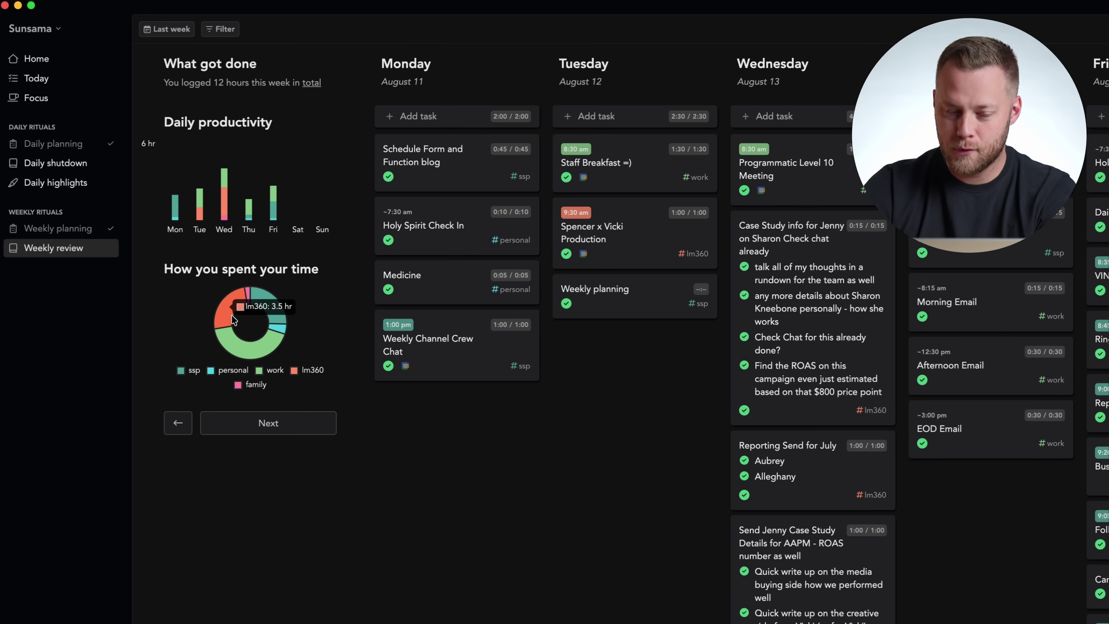
pyautogui.moveTo(200, 220)
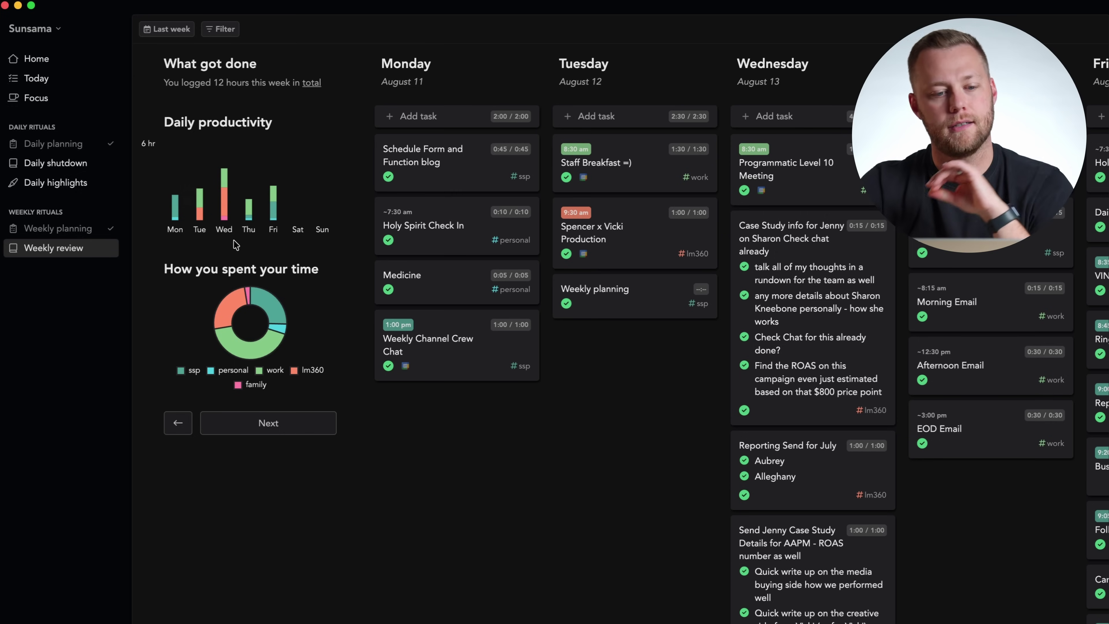
pyautogui.hscroll(1, 577, 426)
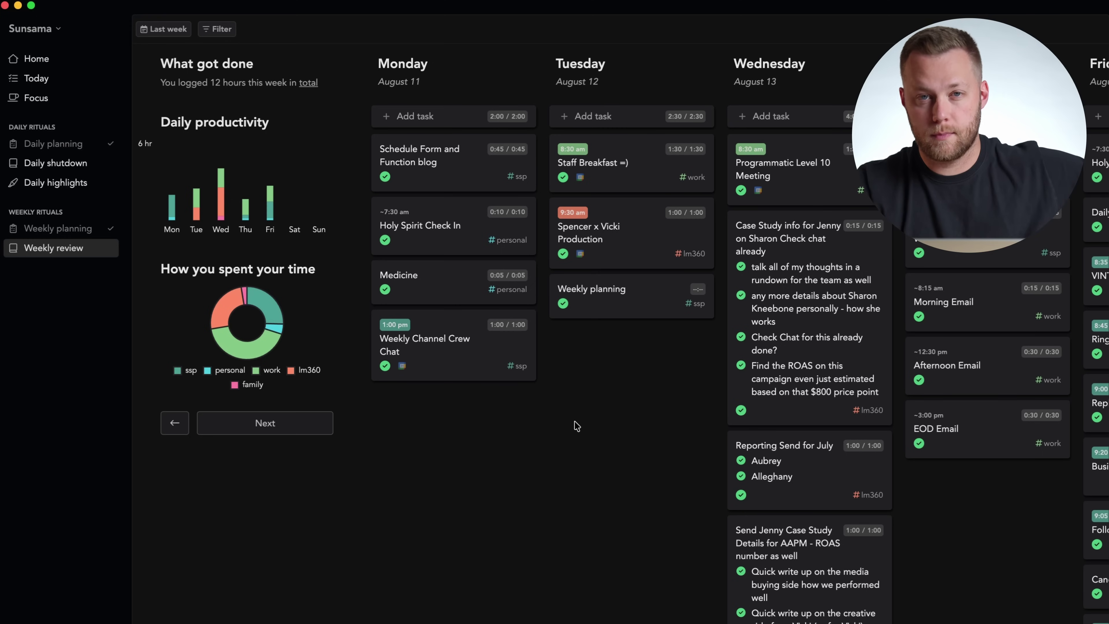
pyautogui.hscroll(1, 598, 456)
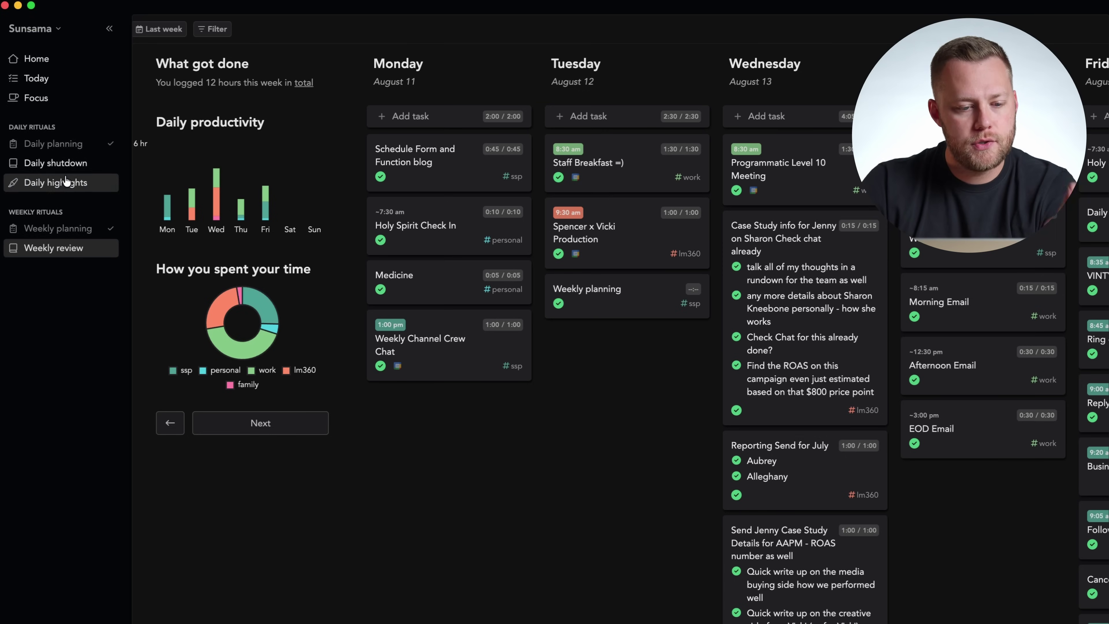
# - Finish the weekly review summary and weekly planning, then open today's daily planning showing 6:30 of work
pyautogui.click(282, 431)
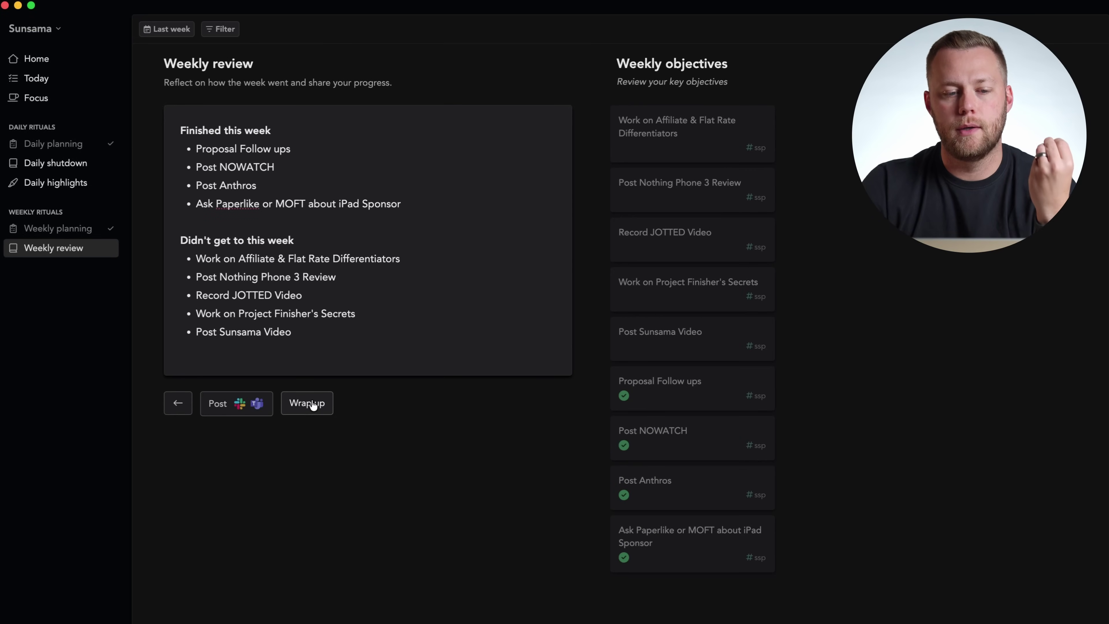
pyautogui.click(66, 225)
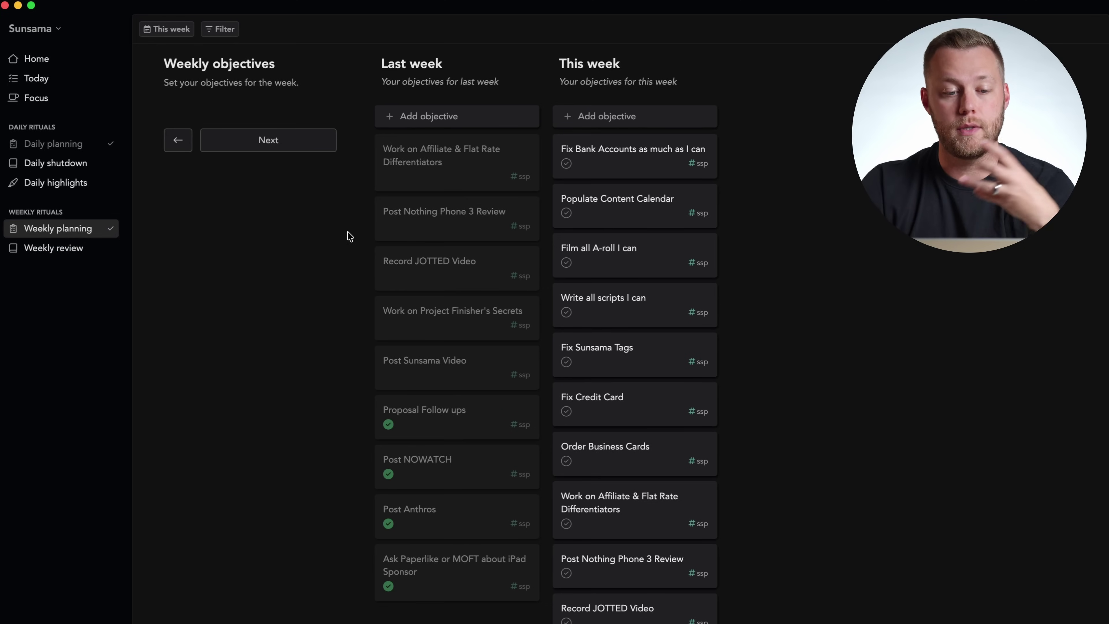
pyautogui.click(305, 140)
pyautogui.scroll(-3, 419, 287)
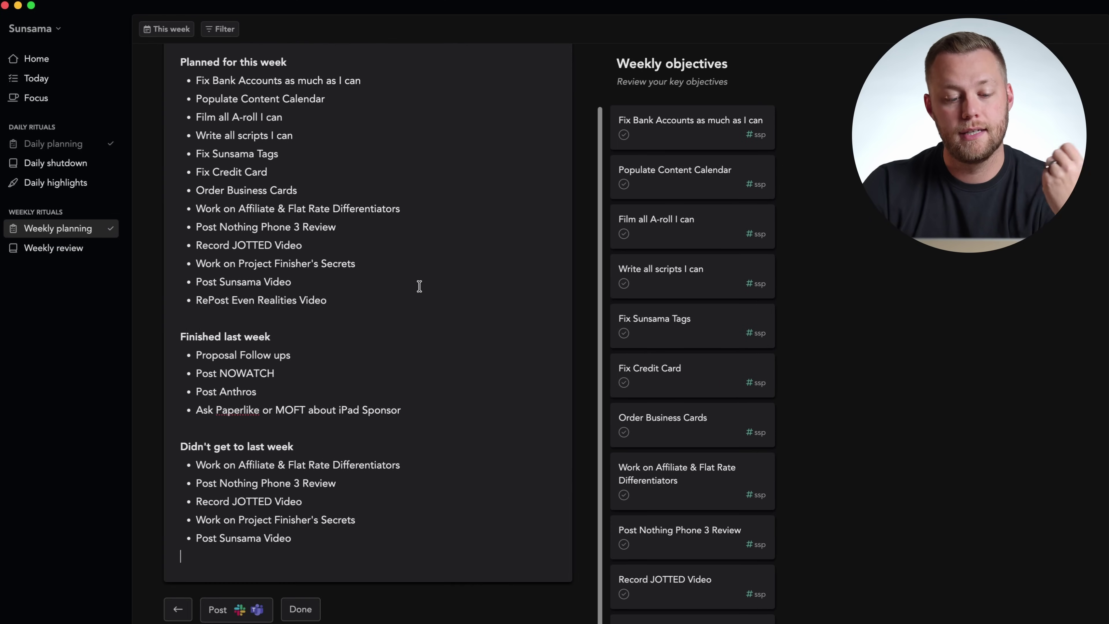
pyautogui.click(306, 607)
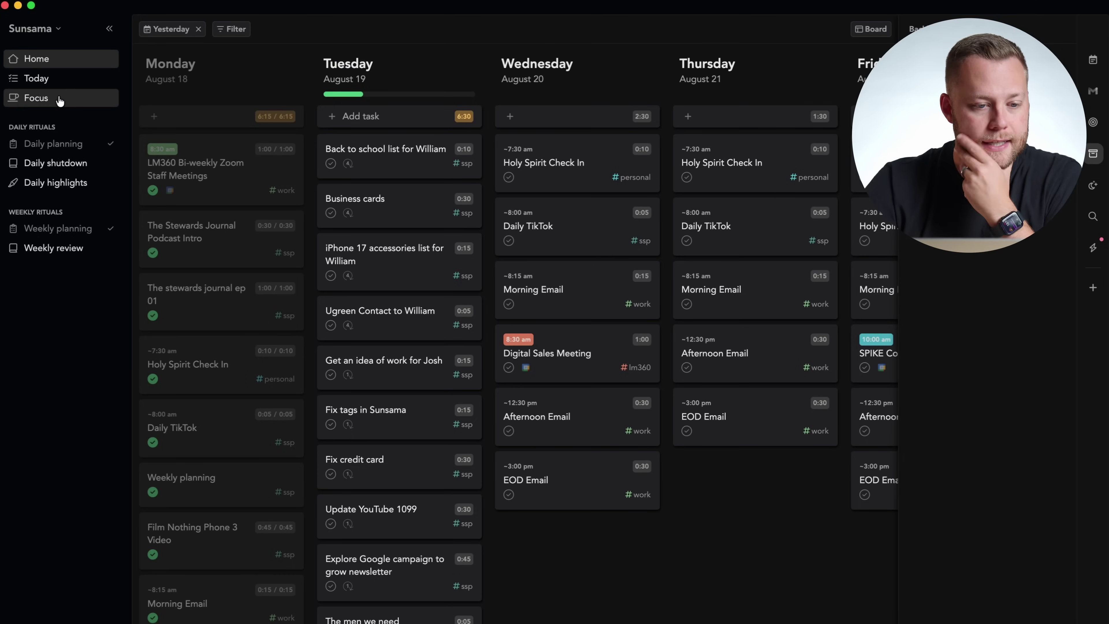
pyautogui.click(77, 146)
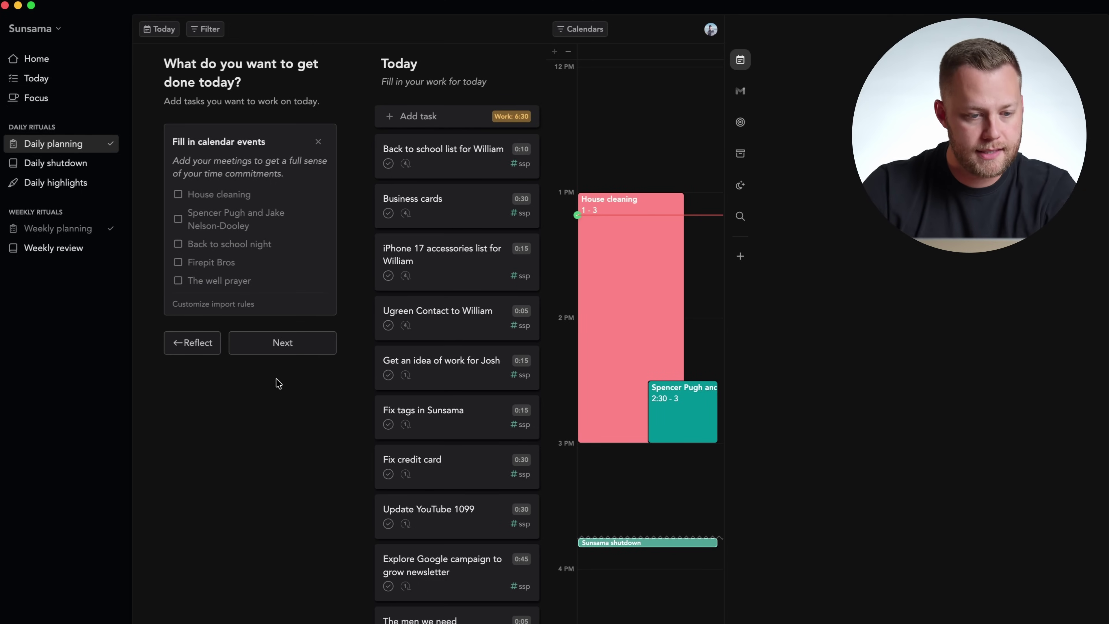
# - Step through Daily shutdown to Daily highlights, then go back to today's daily planning
pyautogui.click(55, 163)
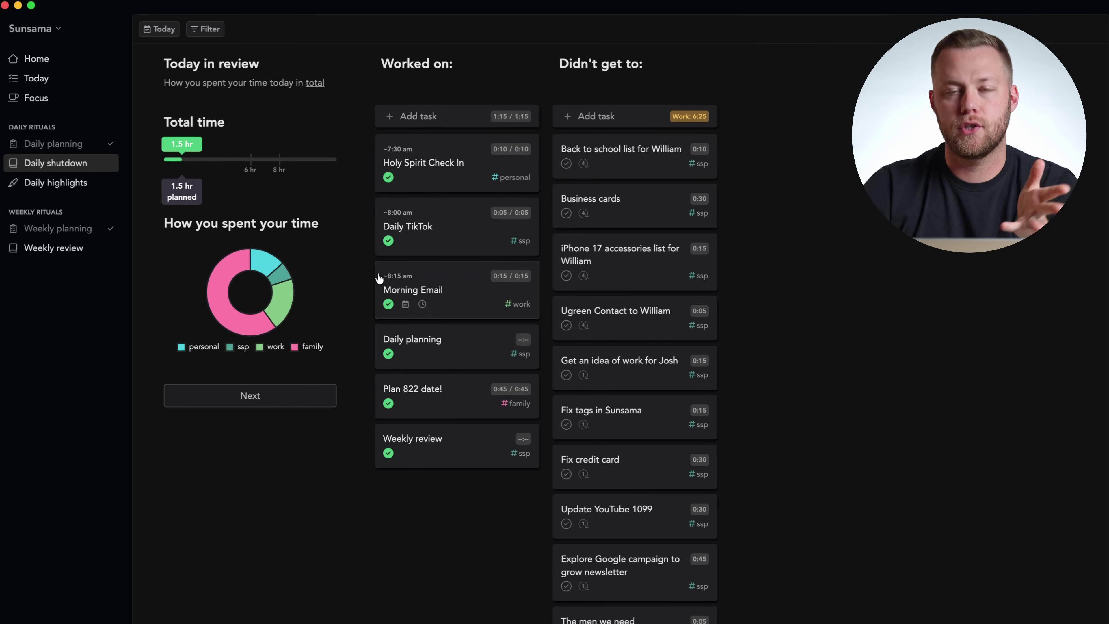
pyautogui.click(300, 397)
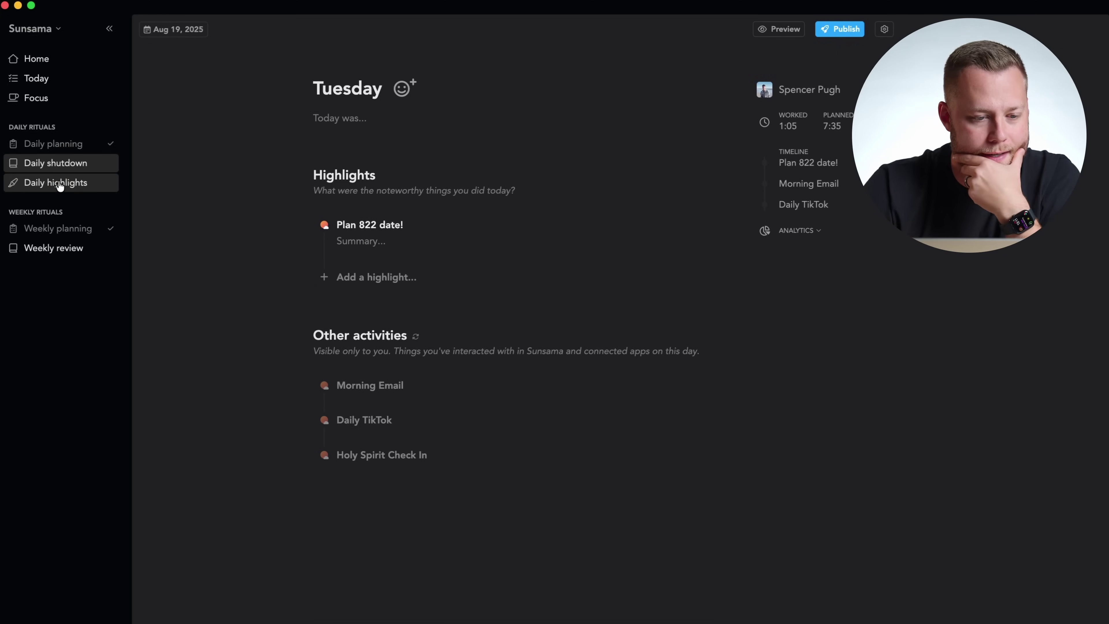
pyautogui.click(55, 145)
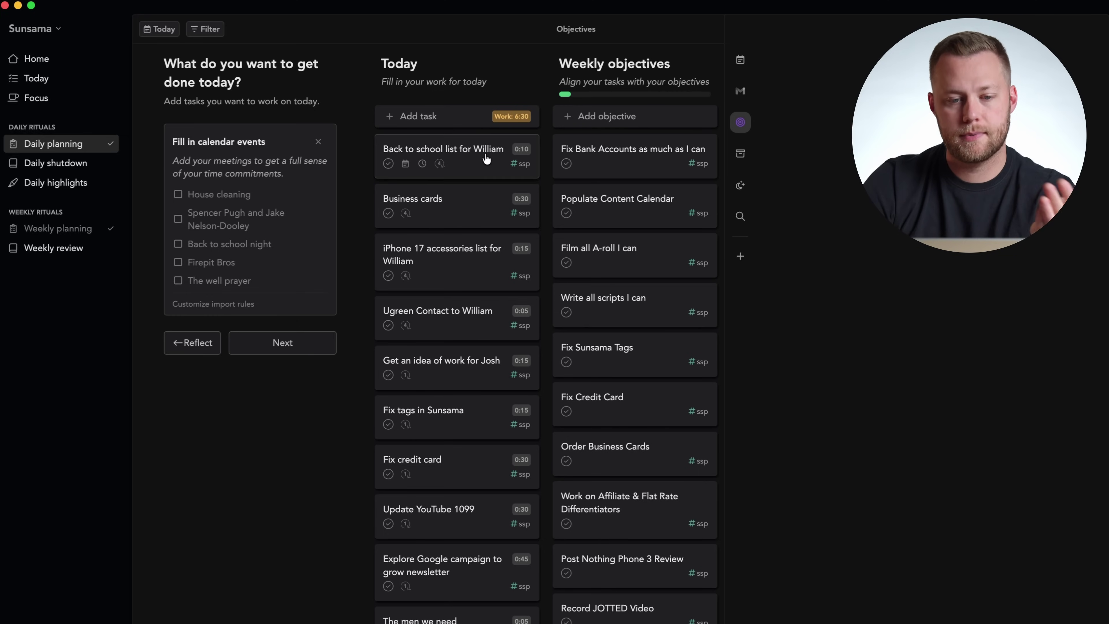
# - Add 'Write more scripts' tagged #ssp with a 30-minute estimate to today, raising work to 7:00
pyautogui.click(413, 116)
pyautogui.write('Write more scripts')
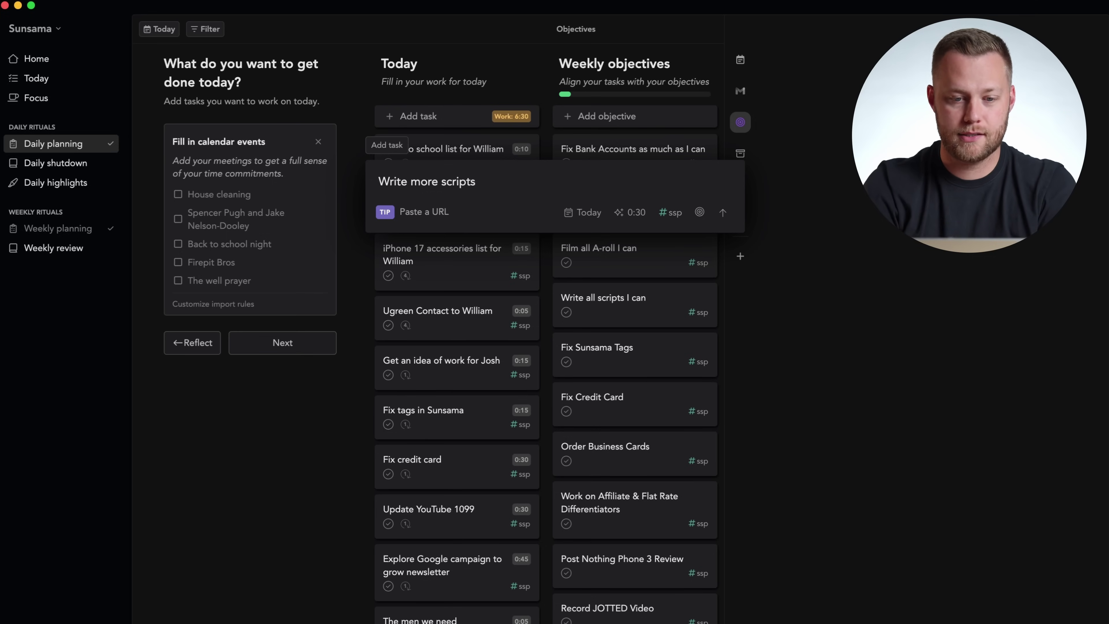
pyautogui.write('#ssp')
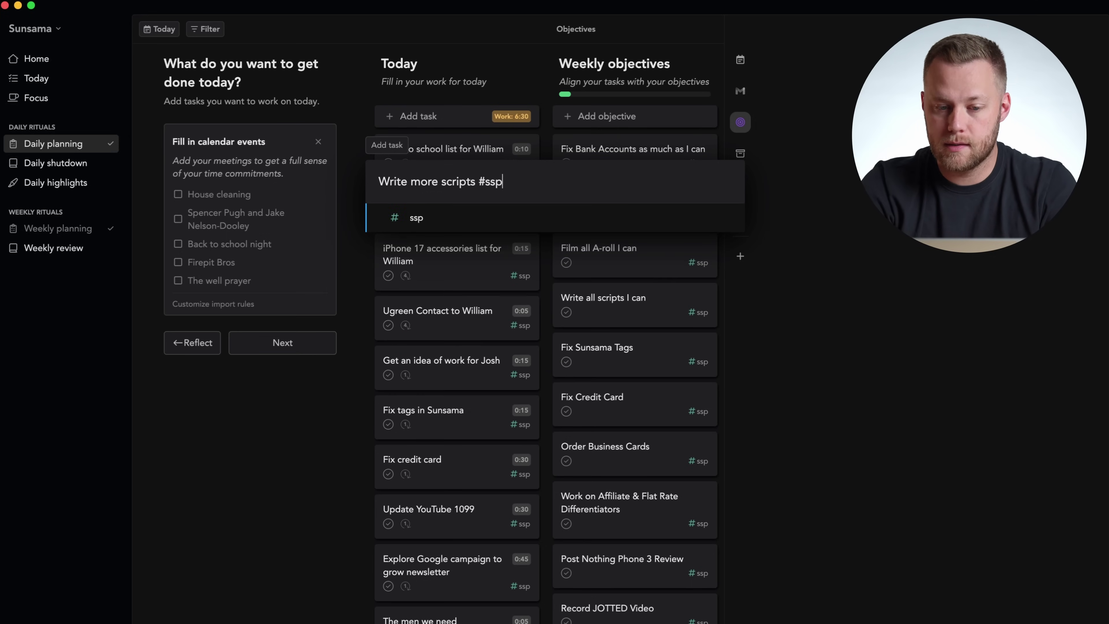
pyautogui.press('Return')
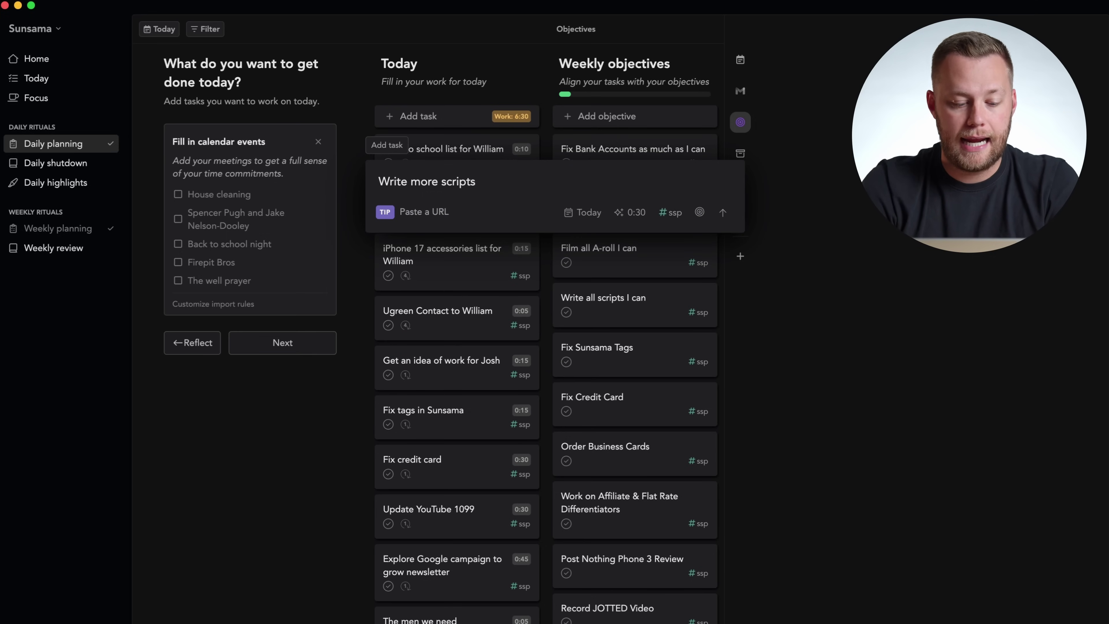
pyautogui.write('~')
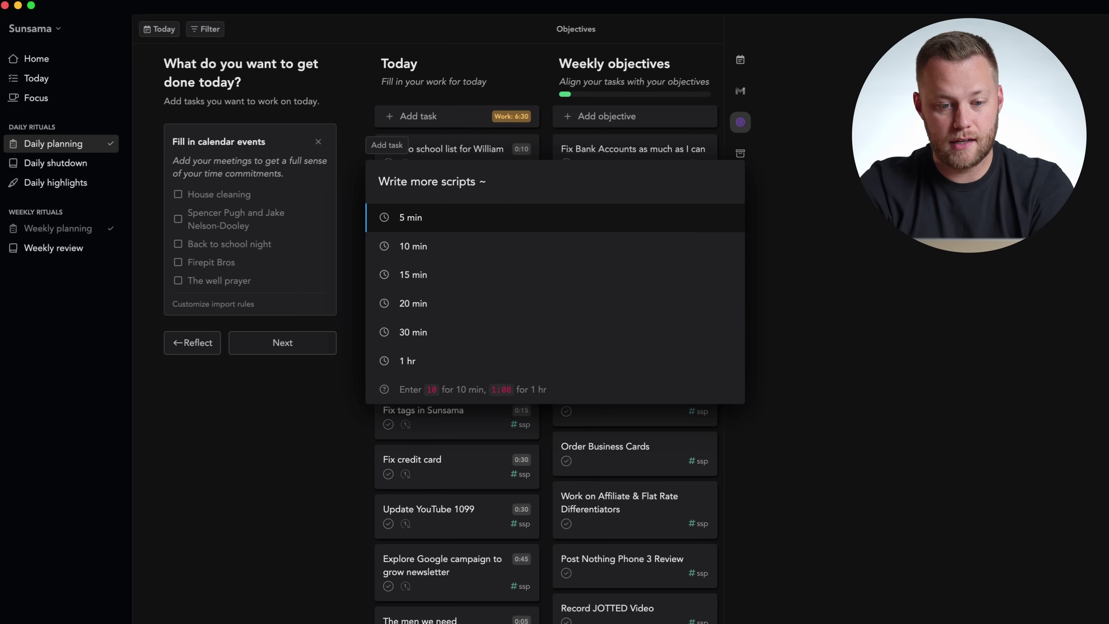
pyautogui.write('30')
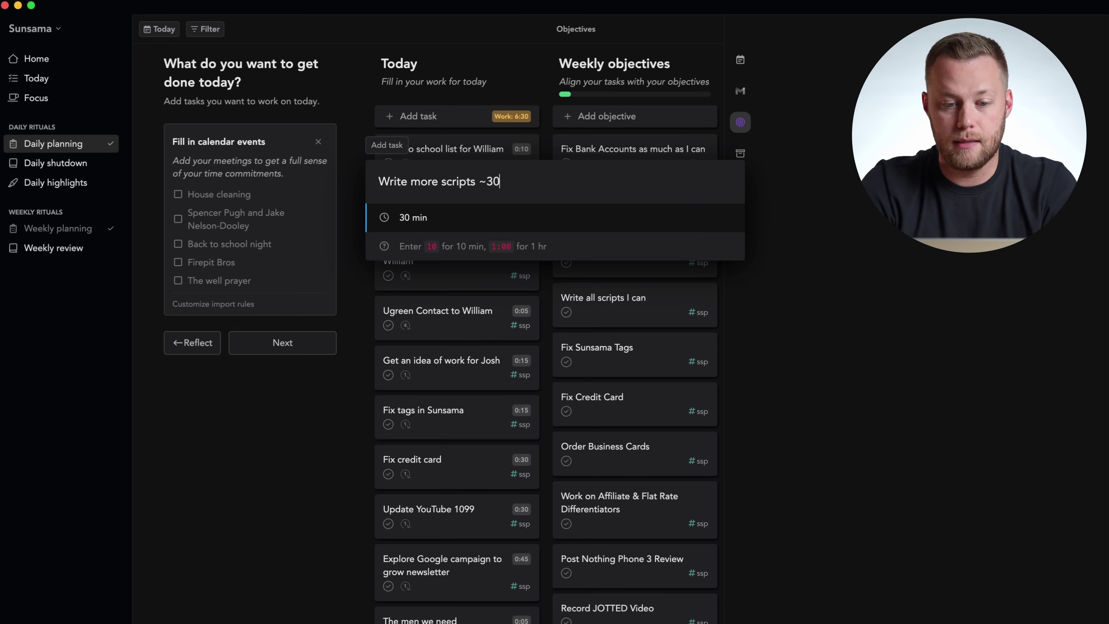
pyautogui.press('Return')
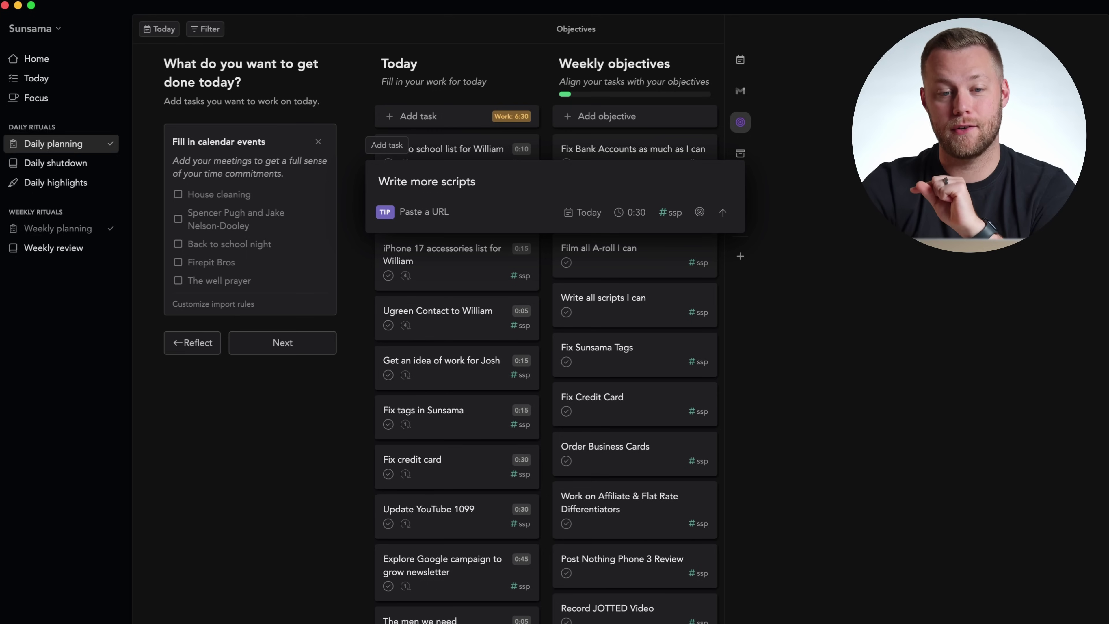
pyautogui.press('Return')
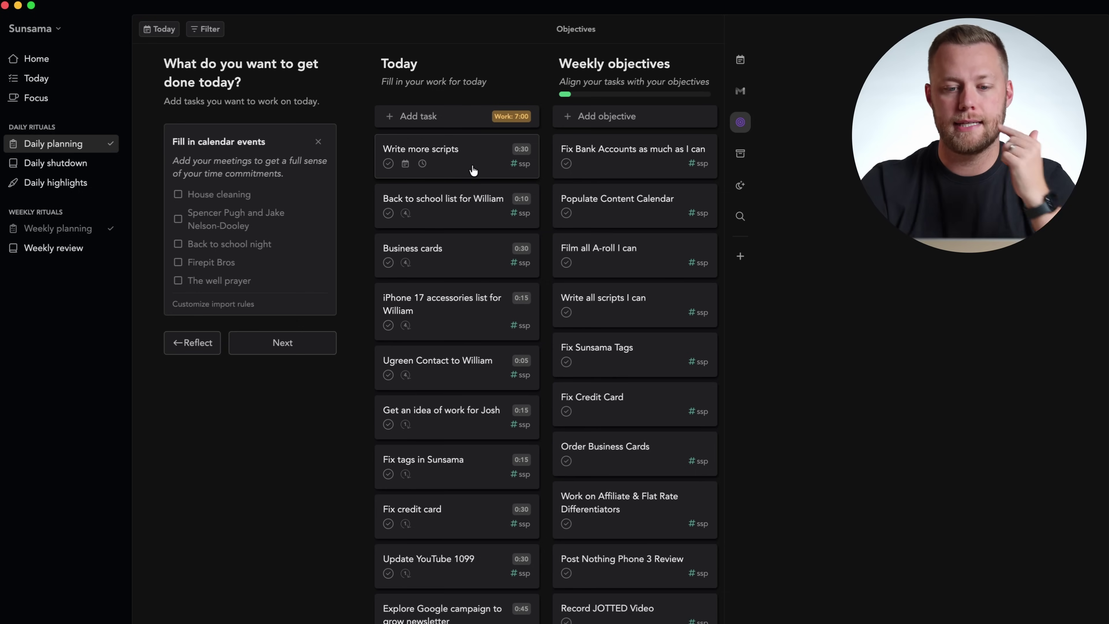
pyautogui.scroll(-10, 478, 312)
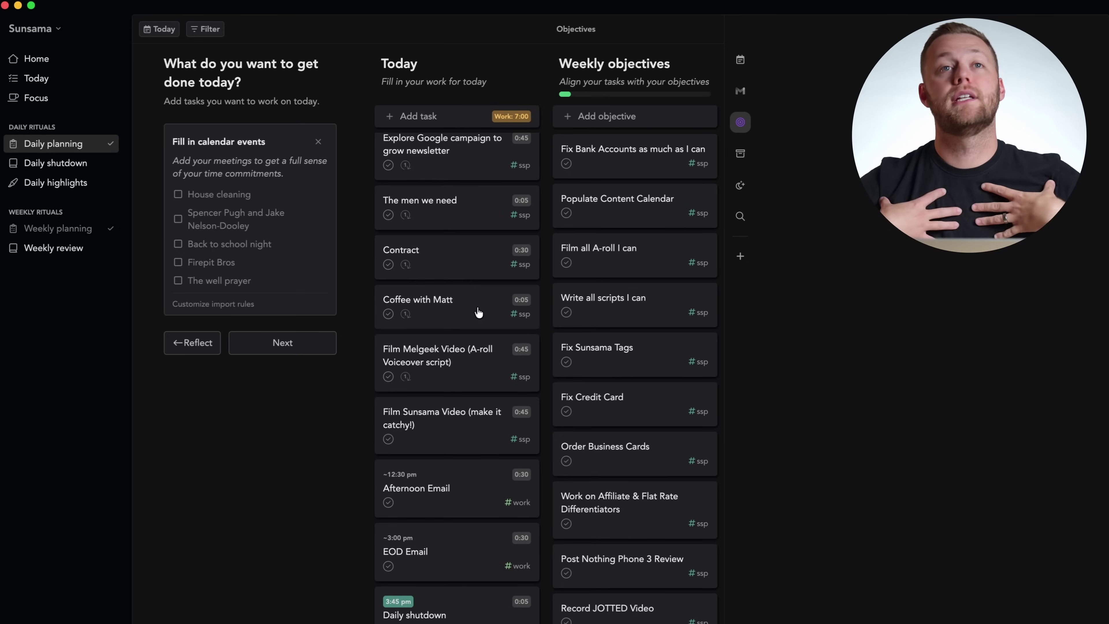
# - Advance to What can wait? and review today overcommitted by 4 hr 30 min, shutdown 8:15 pm
pyautogui.click(318, 347)
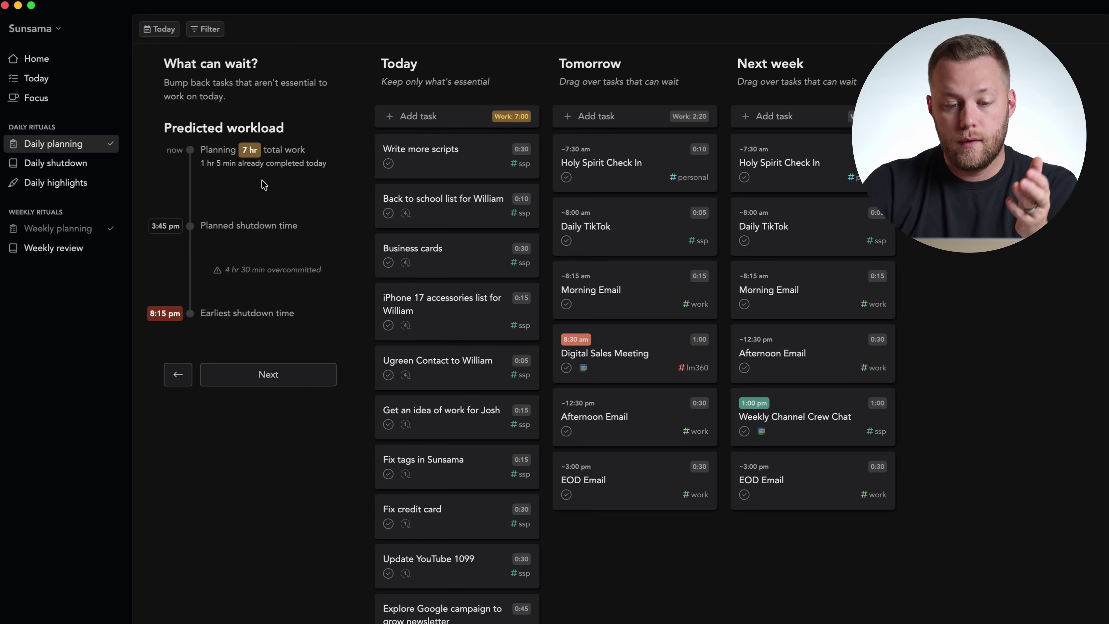
pyautogui.scroll(-10, 411, 292)
pyautogui.scroll(10, 410, 291)
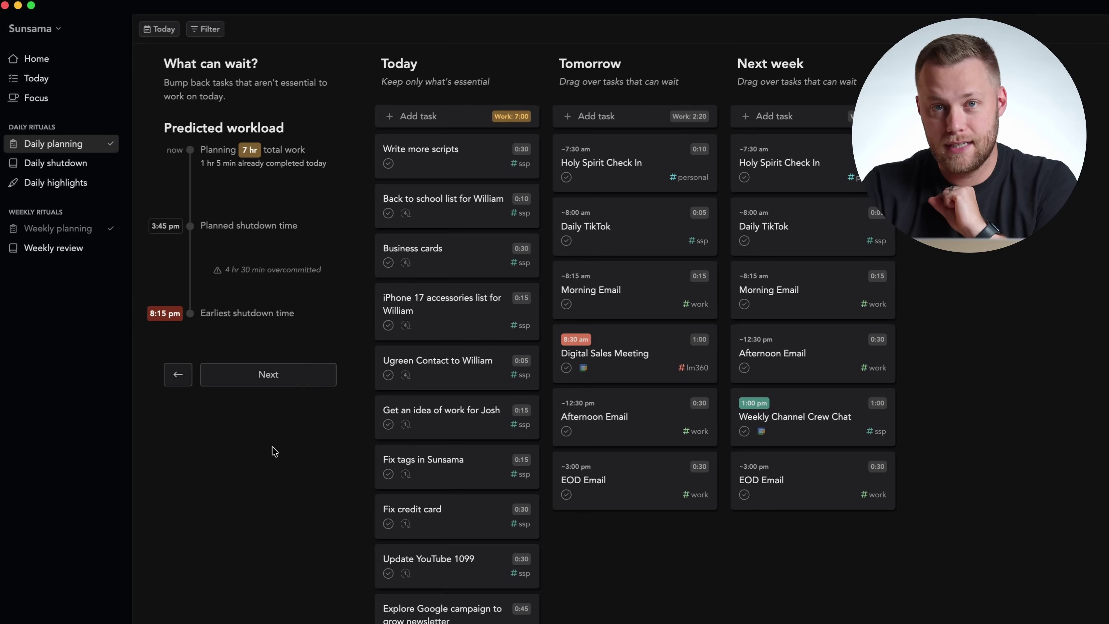
pyautogui.scroll(-10, 425, 505)
pyautogui.scroll(10, 424, 505)
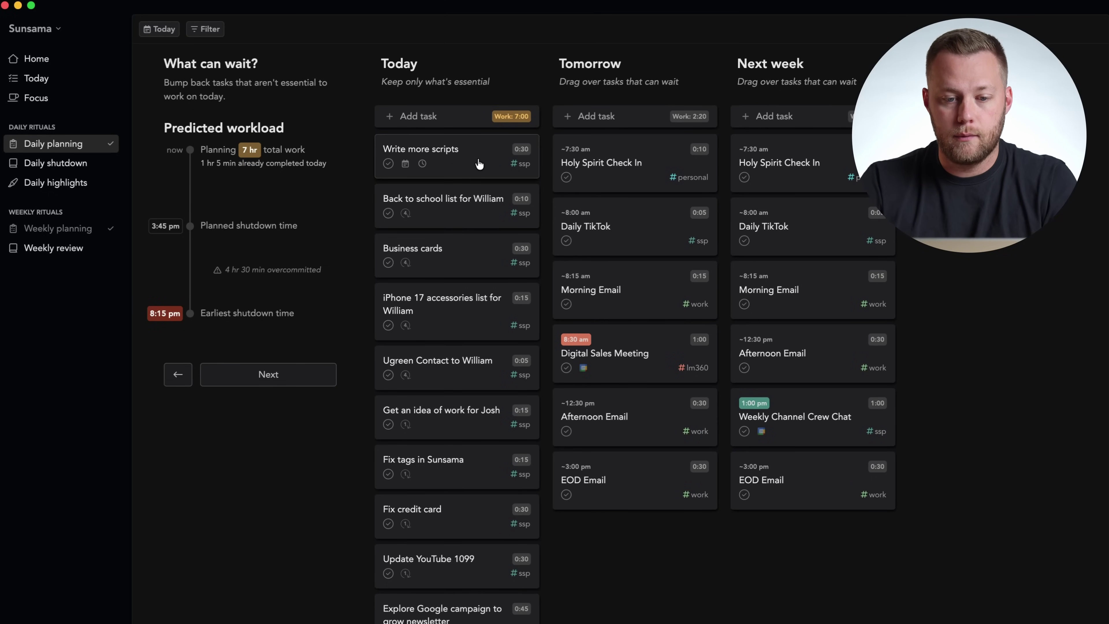
# - Move Write more scripts, Fix tags in Sunsama, The men we need and Film Melgeek Video to Tomorrow
pyautogui.moveTo(479, 164); pyautogui.dragTo(587, 158)
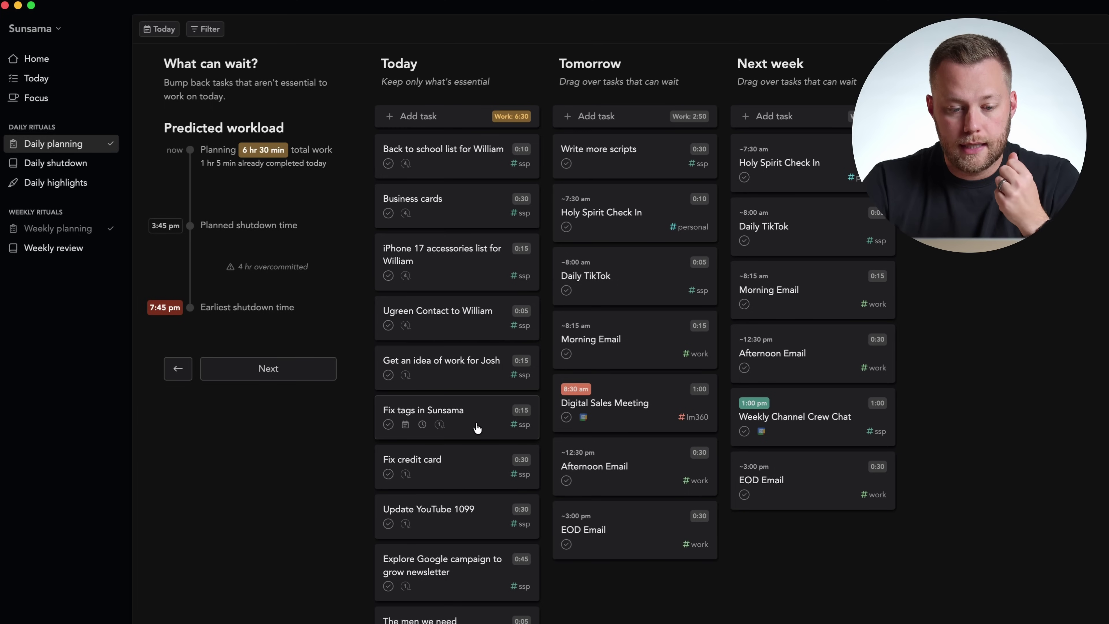
pyautogui.moveTo(473, 423); pyautogui.dragTo(616, 265)
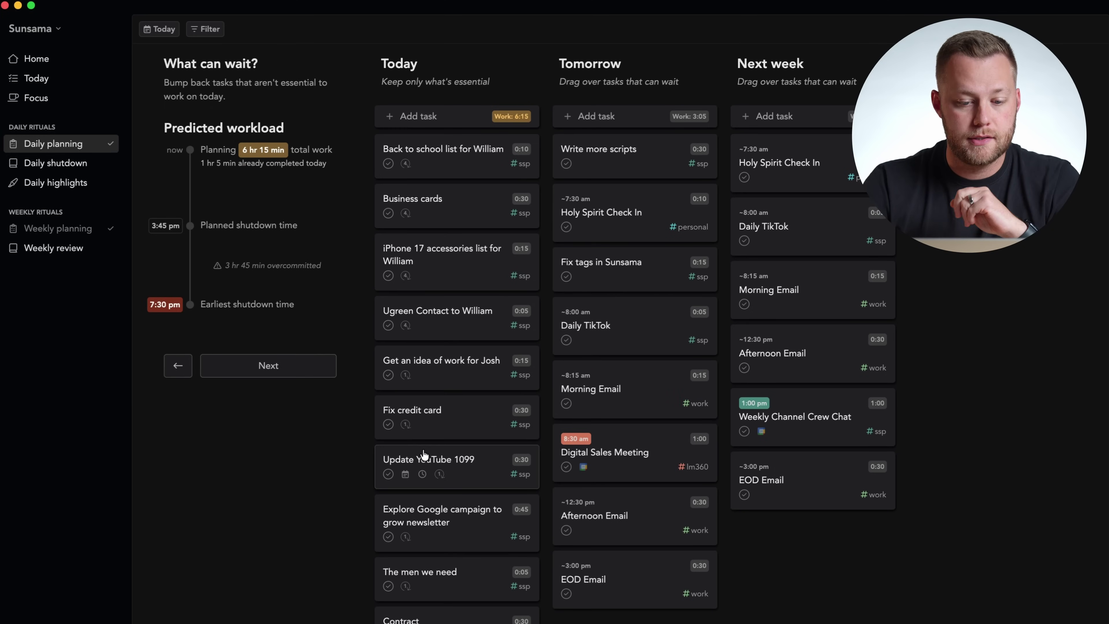
pyautogui.scroll(-3, 433, 461)
pyautogui.moveTo(435, 460); pyautogui.dragTo(503, 422)
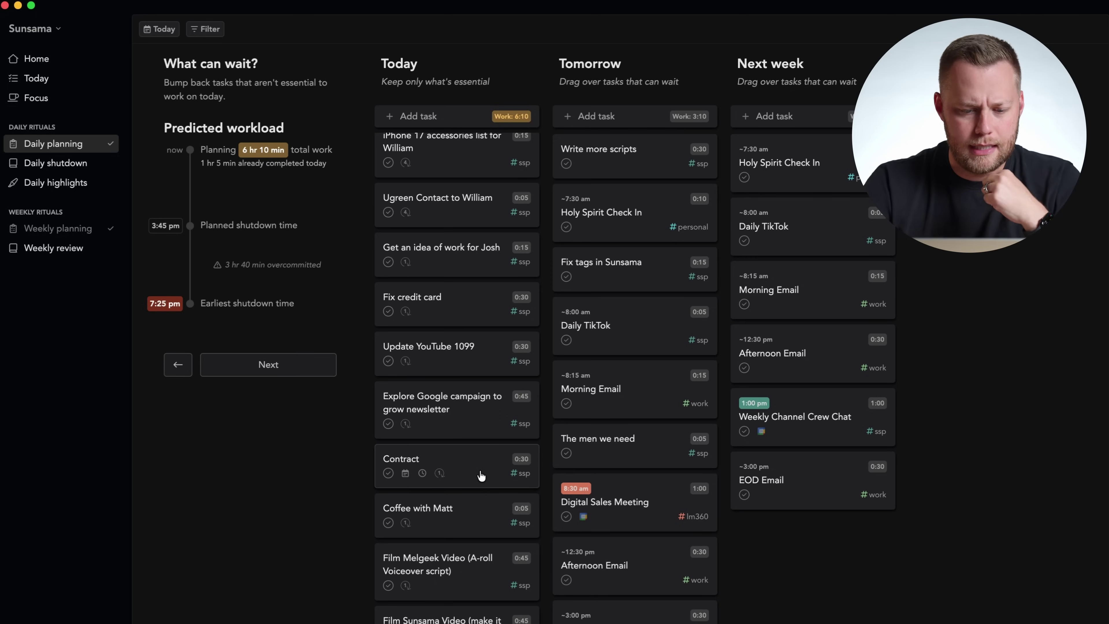
pyautogui.scroll(-2, 480, 479)
pyautogui.scroll(-2, 482, 507)
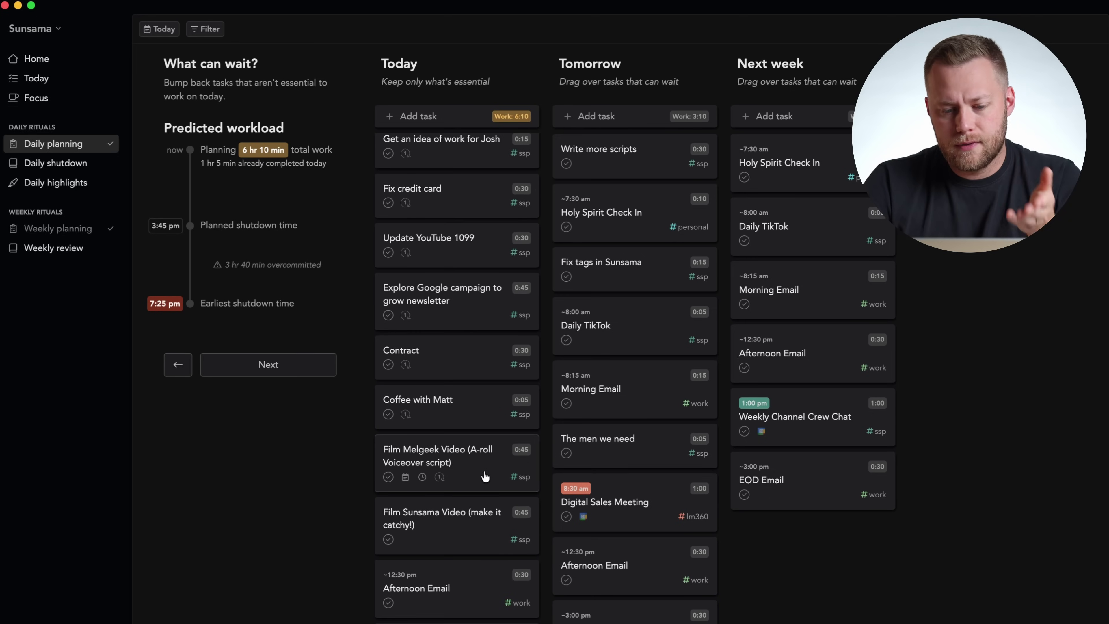
pyautogui.moveTo(485, 478); pyautogui.dragTo(646, 388)
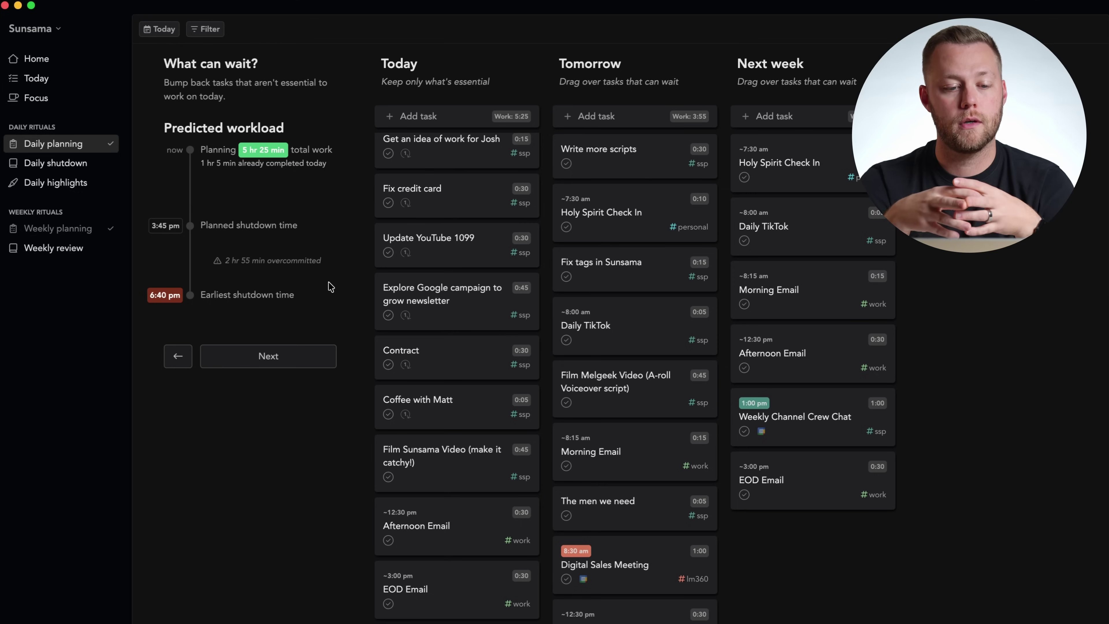
# - Keep the 3:45 pm shutdown, advance to Finalize your plan, then return to What can wait?
pyautogui.click(169, 229)
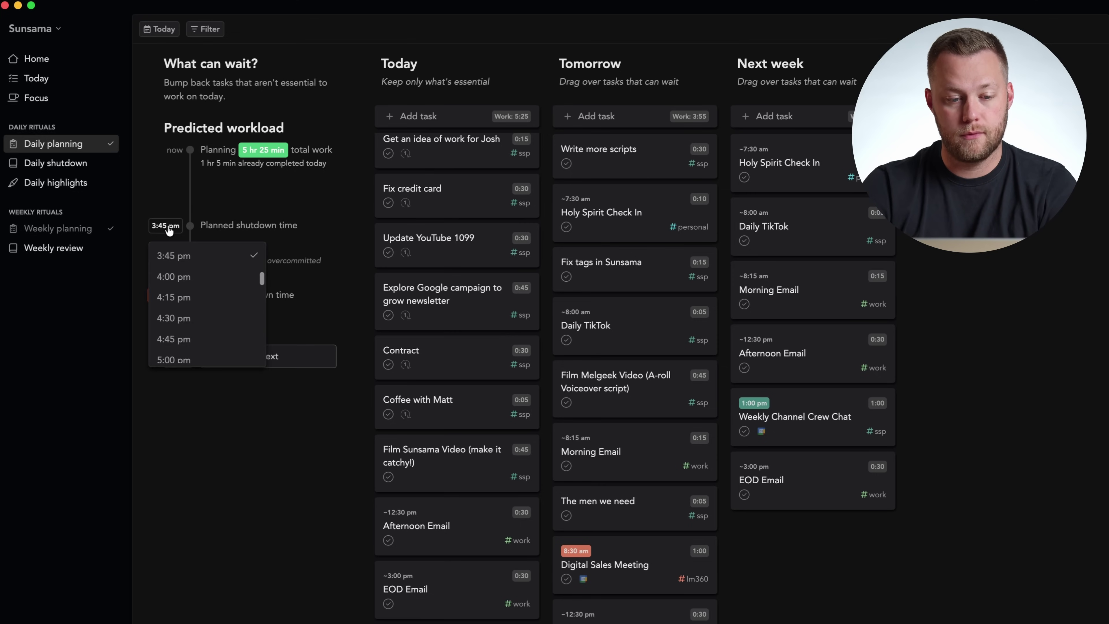
pyautogui.click(245, 481)
pyautogui.click(302, 366)
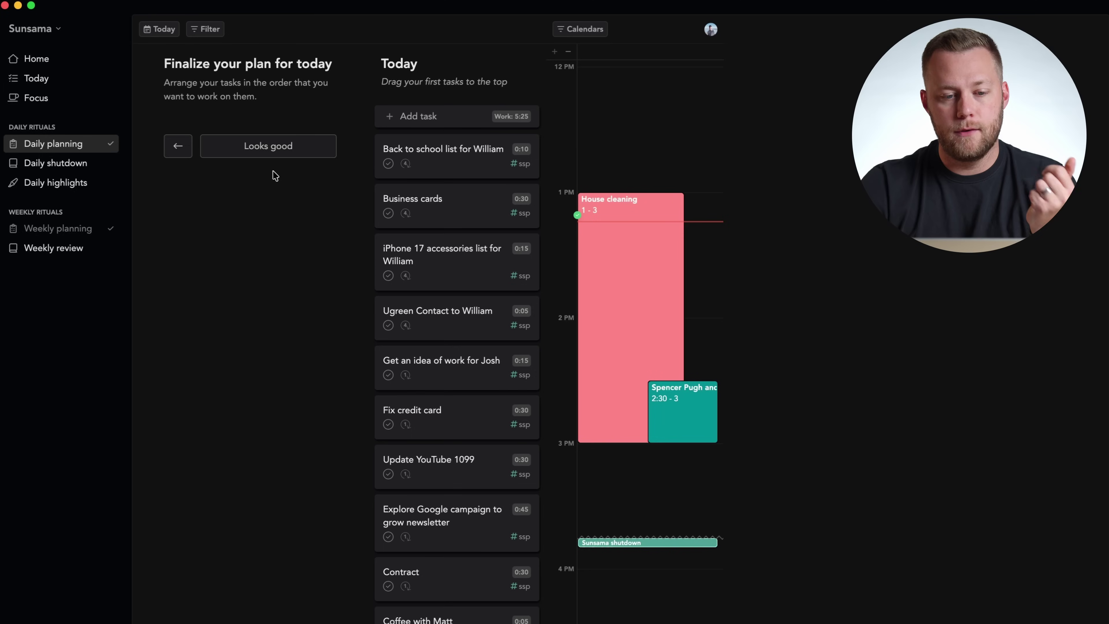
pyautogui.scroll(-2, 659, 548)
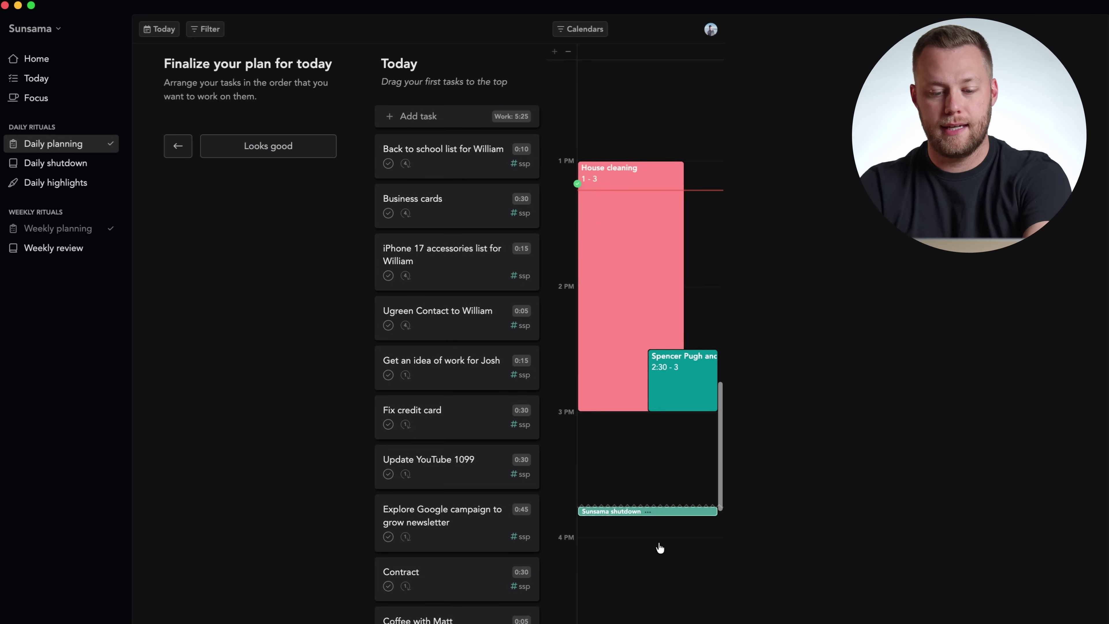
pyautogui.scroll(-1, 660, 548)
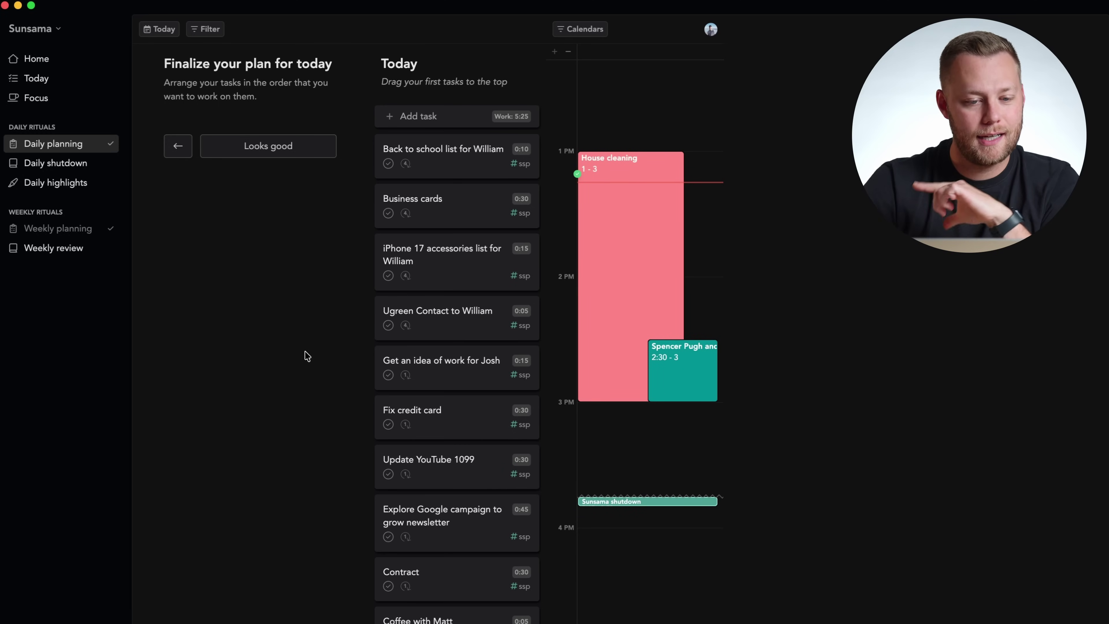
pyautogui.click(66, 169)
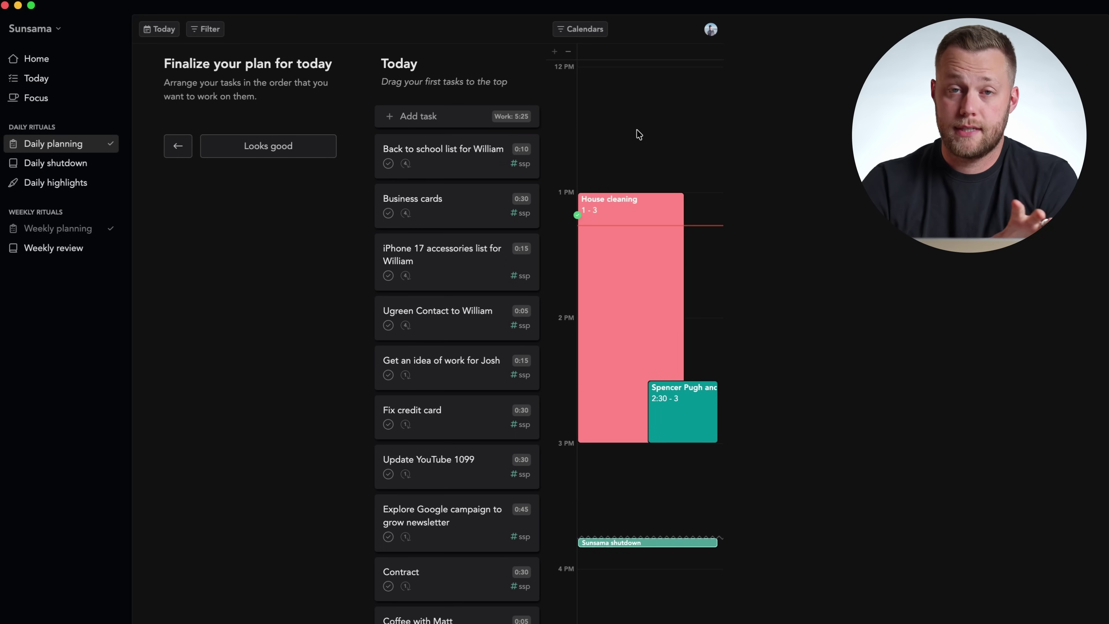
pyautogui.press('Return')
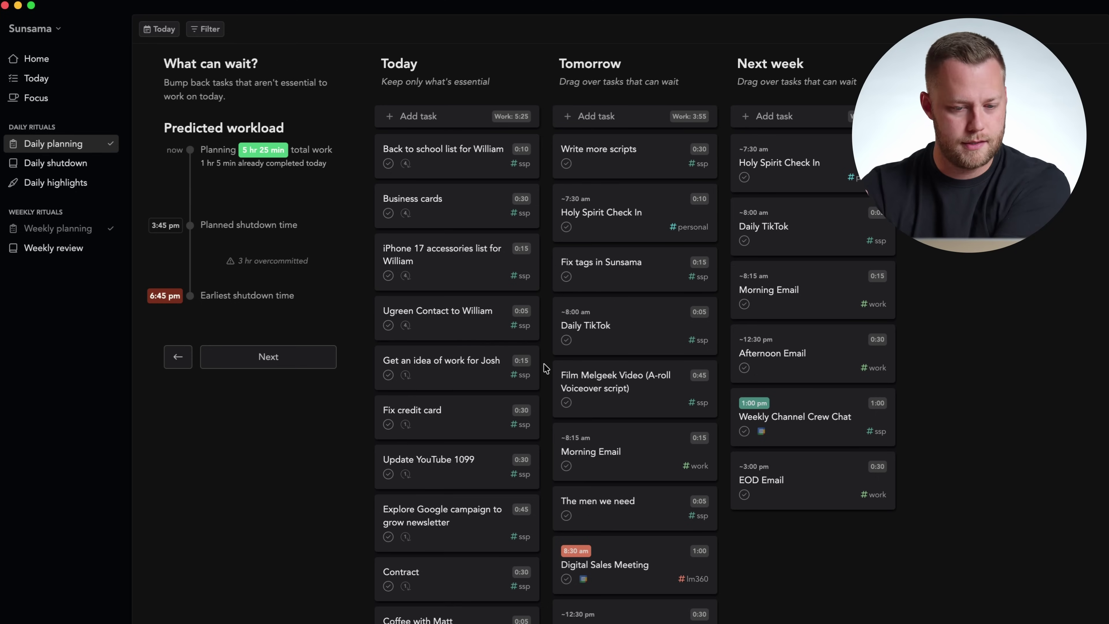
# - Move on to finalizing the plan and schedule Back to school list and Business cards on the calendar
pyautogui.click(303, 356)
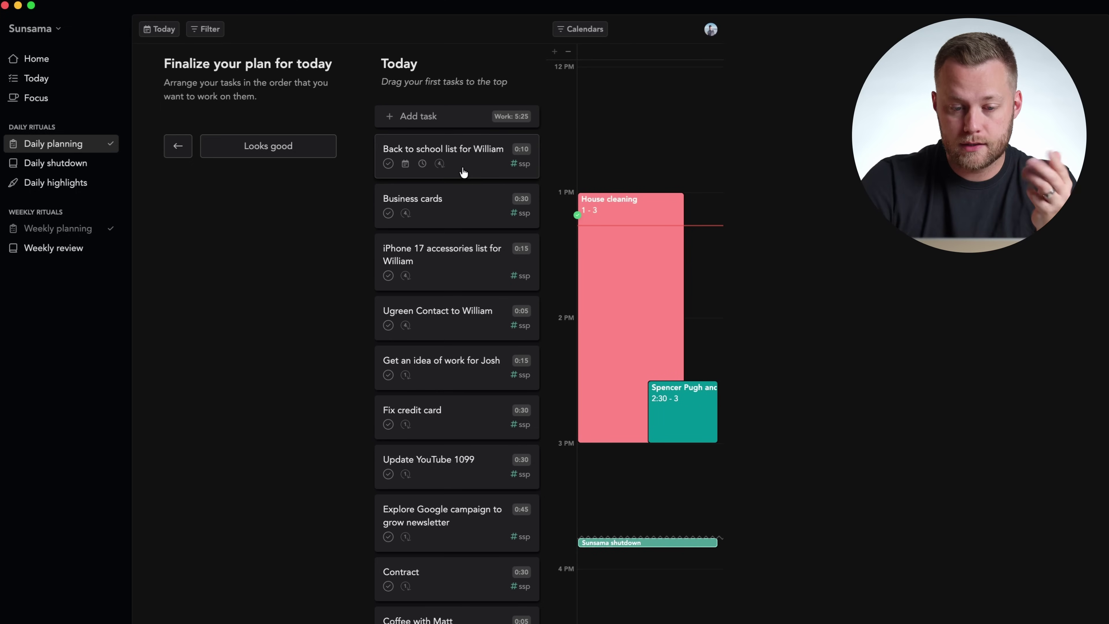
pyautogui.press('x')
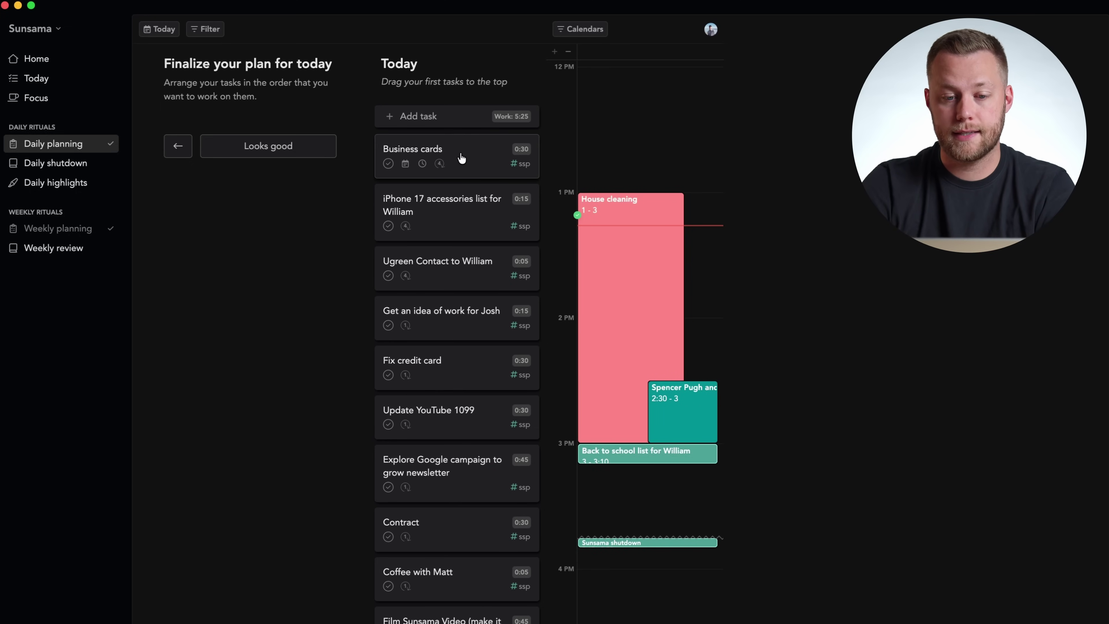
pyautogui.press('x')
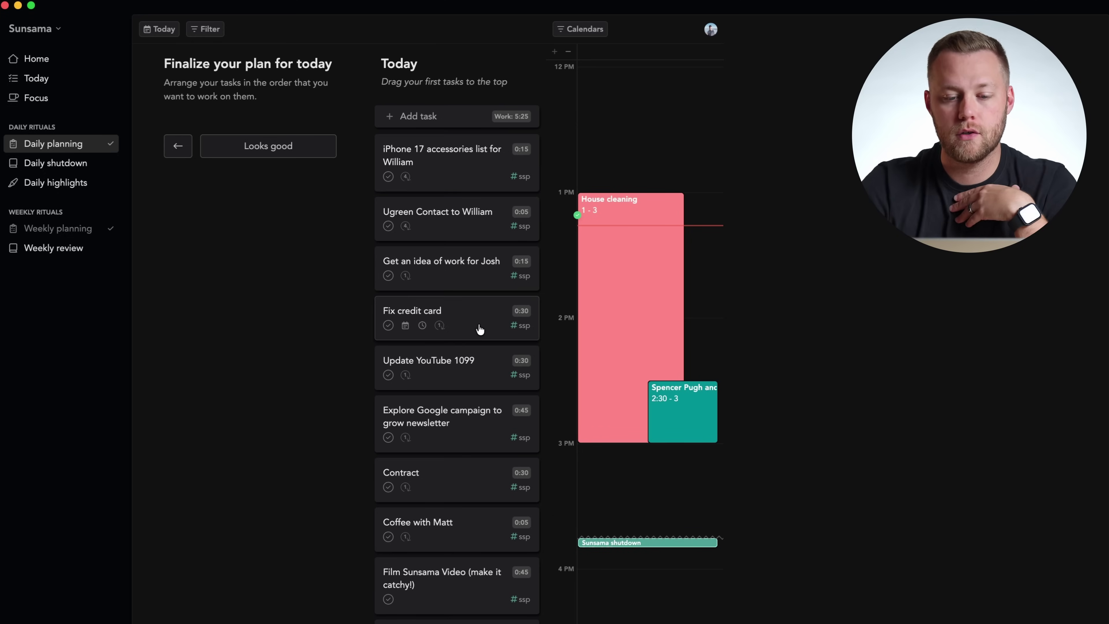
# - Block Fix credit card at 3–3:30 and the work-ideas task at 1:20–1:35 on the calendar
pyautogui.moveTo(478, 326); pyautogui.dragTo(711, 456)
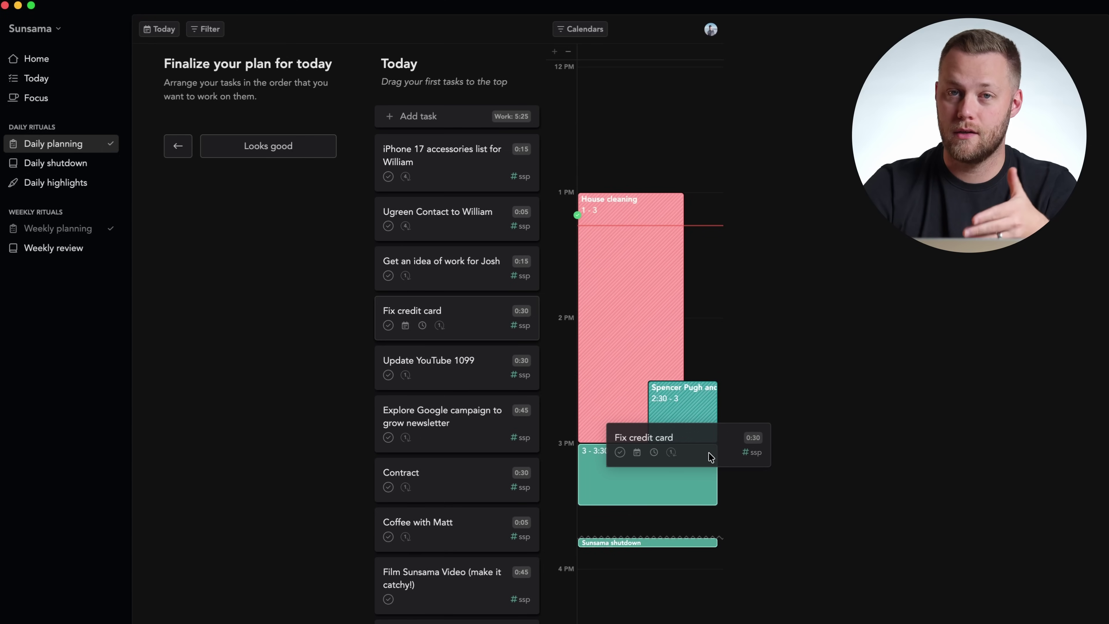
pyautogui.moveTo(711, 457); pyautogui.dragTo(694, 453)
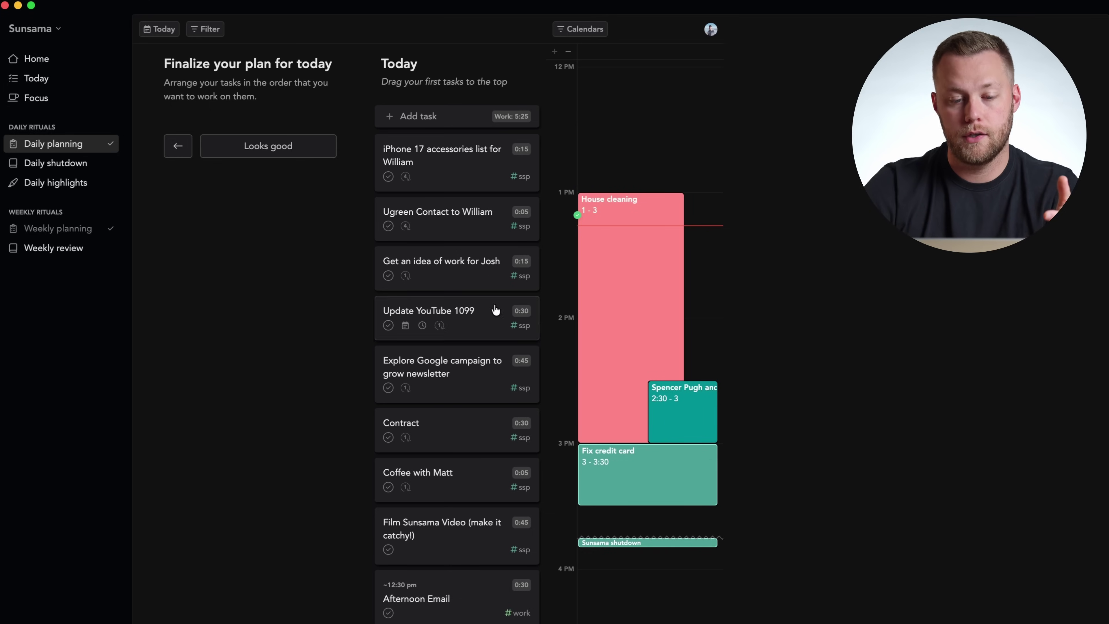
pyautogui.moveTo(458, 280); pyautogui.dragTo(584, 262)
# - Block Explore Google campaign on today's calendar at 1:35–2:20
pyautogui.moveTo(488, 335); pyautogui.dragTo(670, 273)
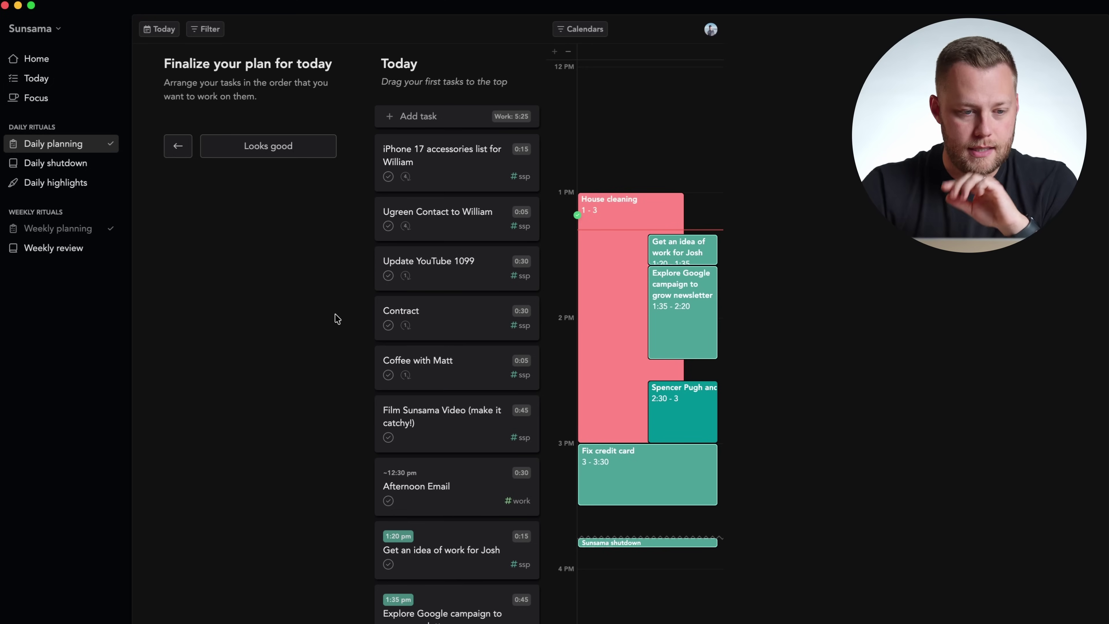
# - From the Home board, start focus mode on the iPhone 17 accessories list task
pyautogui.click(39, 59)
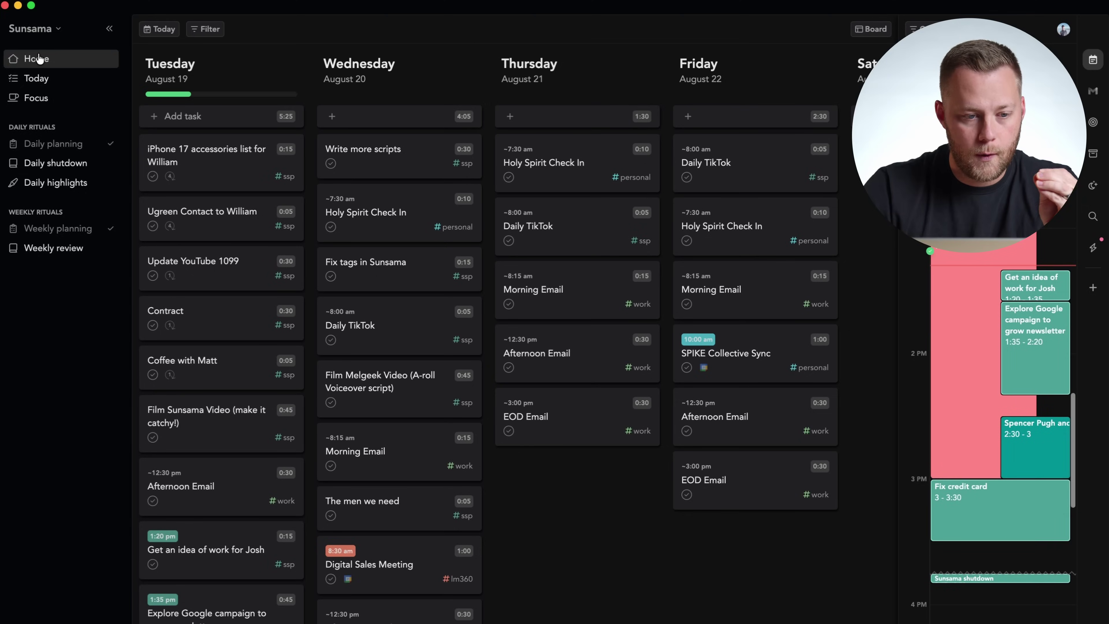
pyautogui.click(46, 98)
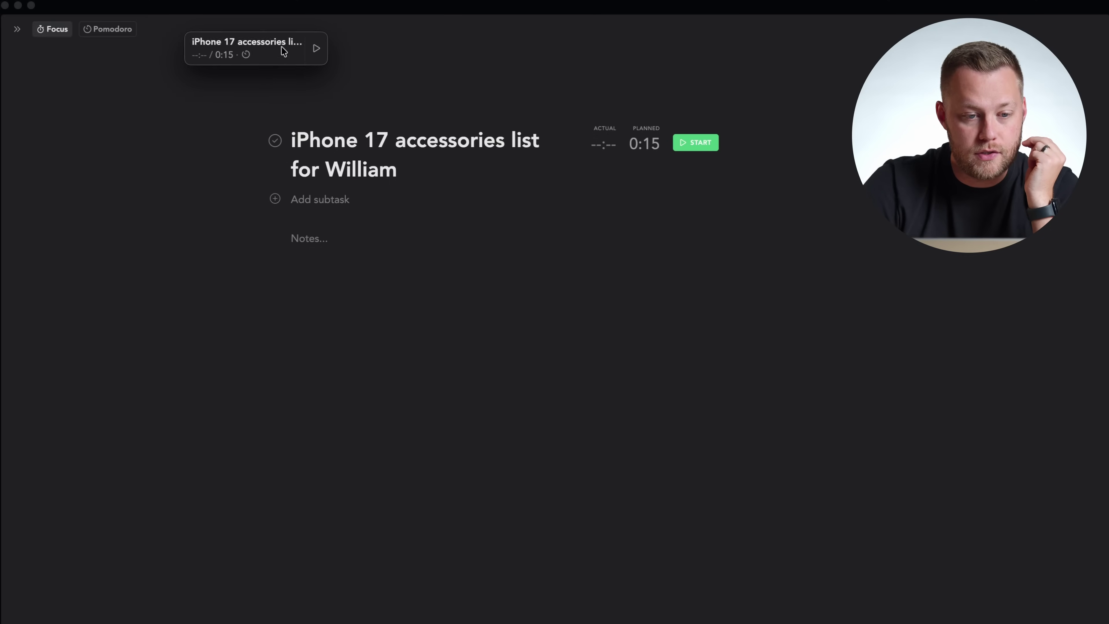
# - Switch the focus session to a 25-minute Pomodoro timer and expand the navigation sidebar again
pyautogui.click(121, 33)
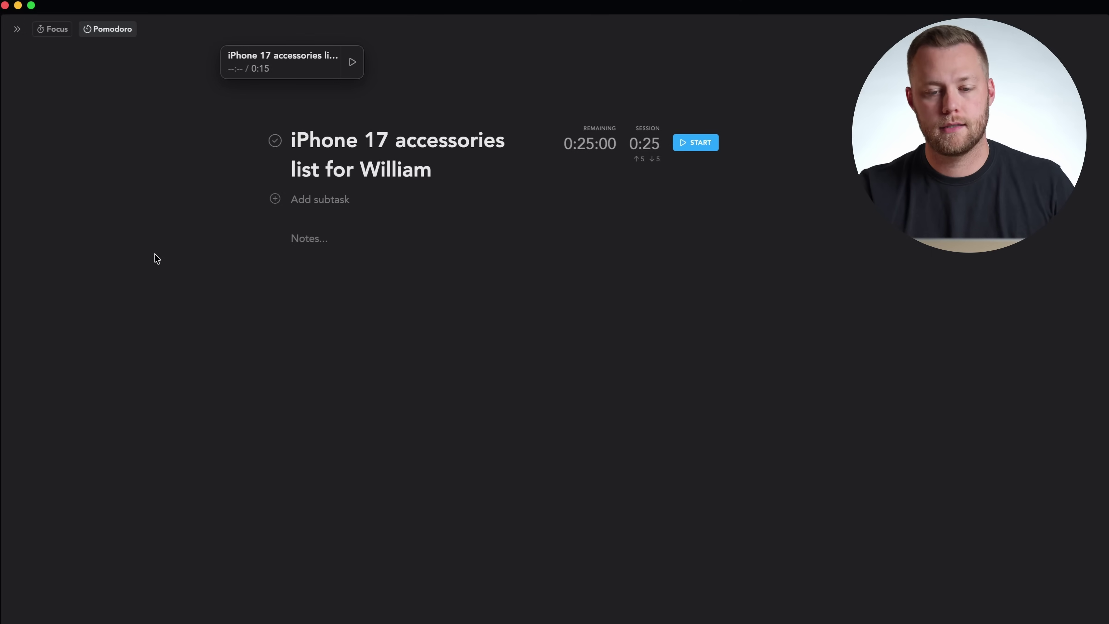
pyautogui.click(17, 29)
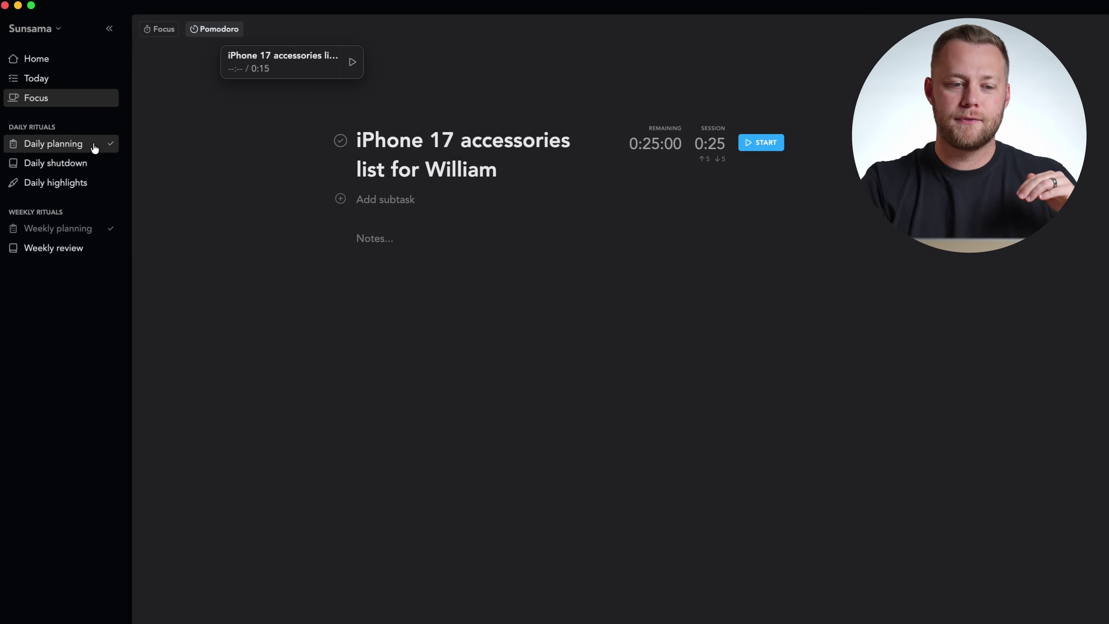